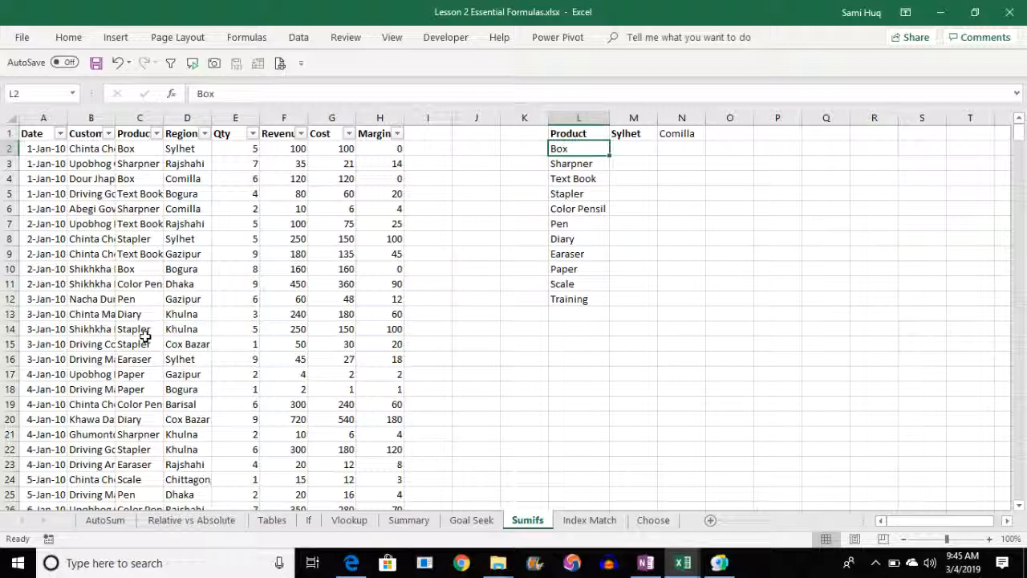
{"action": "left_click_drag", "start_coordinate": [580, 135], "coordinate": [581, 297]}
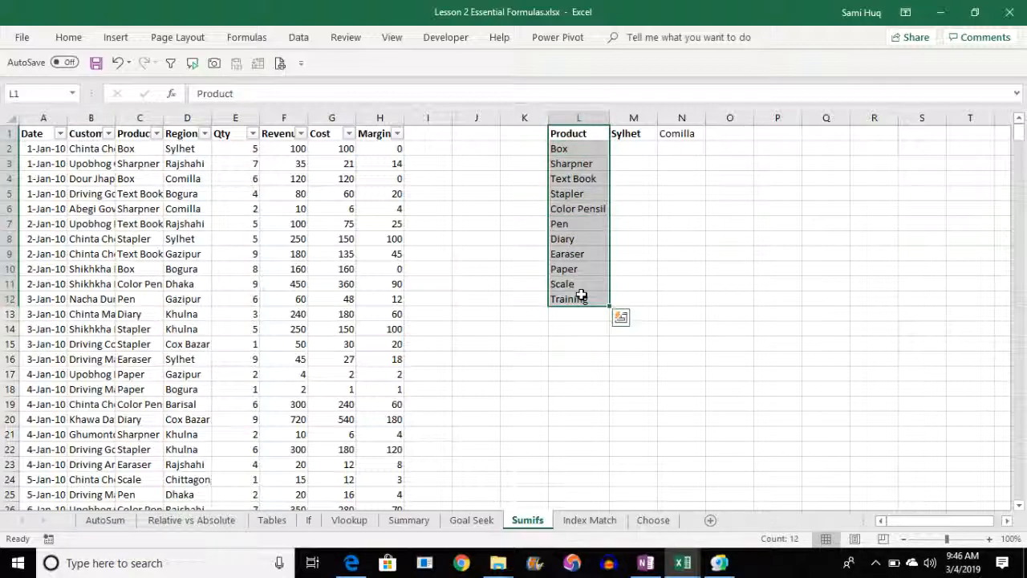
{"action": "left_click", "coordinate": [584, 209]}
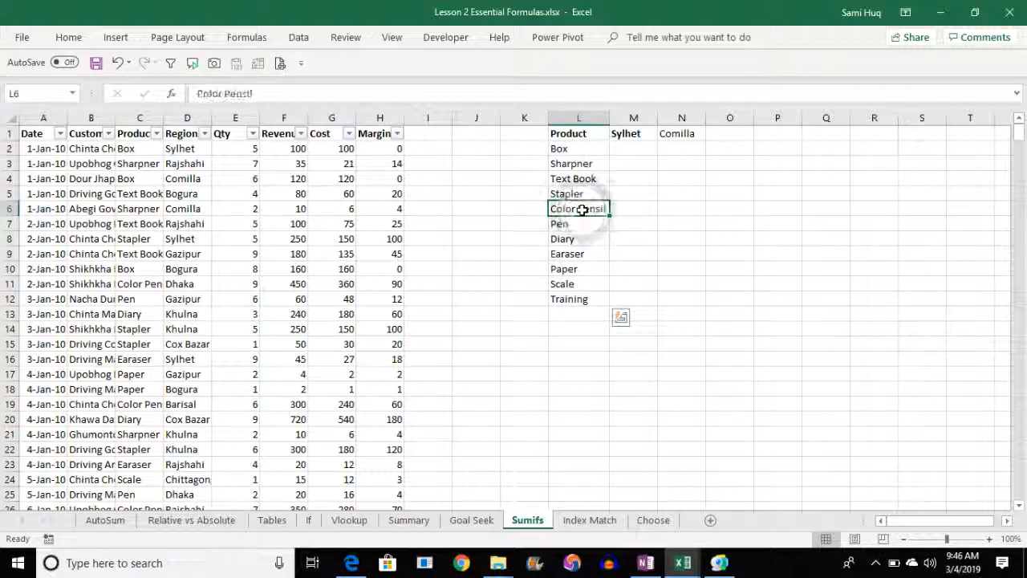
{"action": "left_click", "coordinate": [578, 152]}
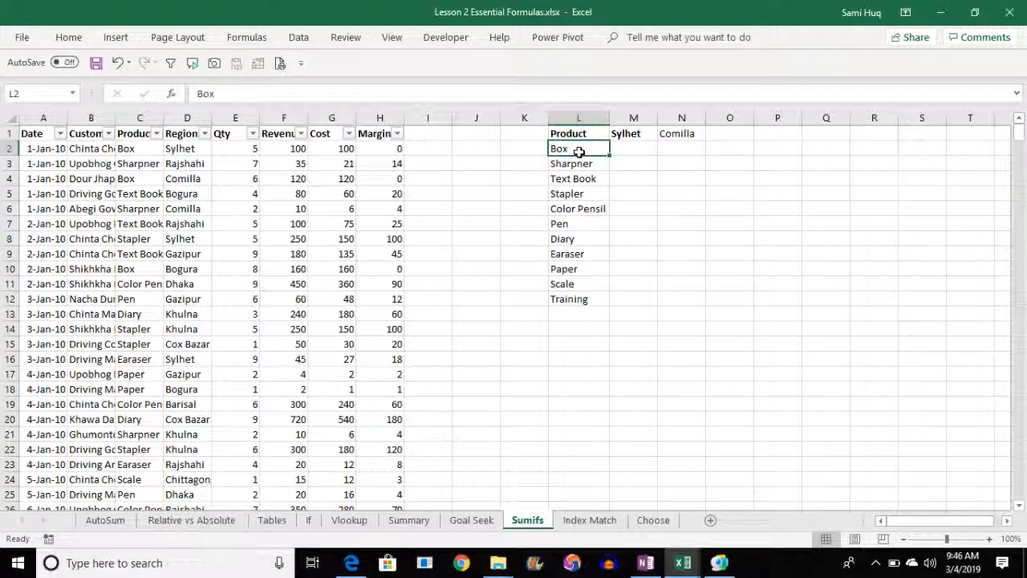
Rename the M1 header as Revenue and clear the Comilla header in N1.
{"action": "left_click", "coordinate": [626, 133]}
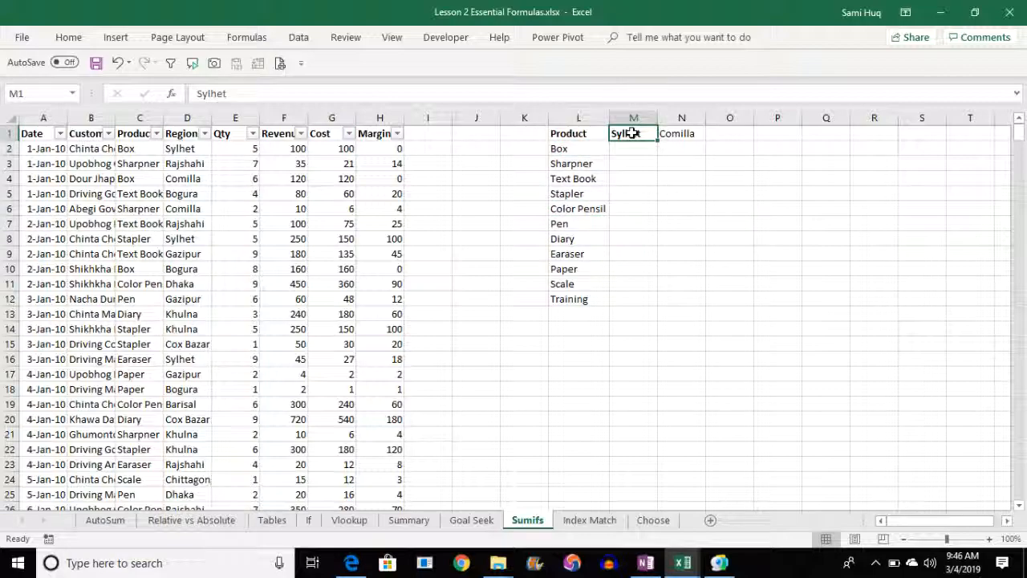
{"action": "type", "text": "Revenue"}
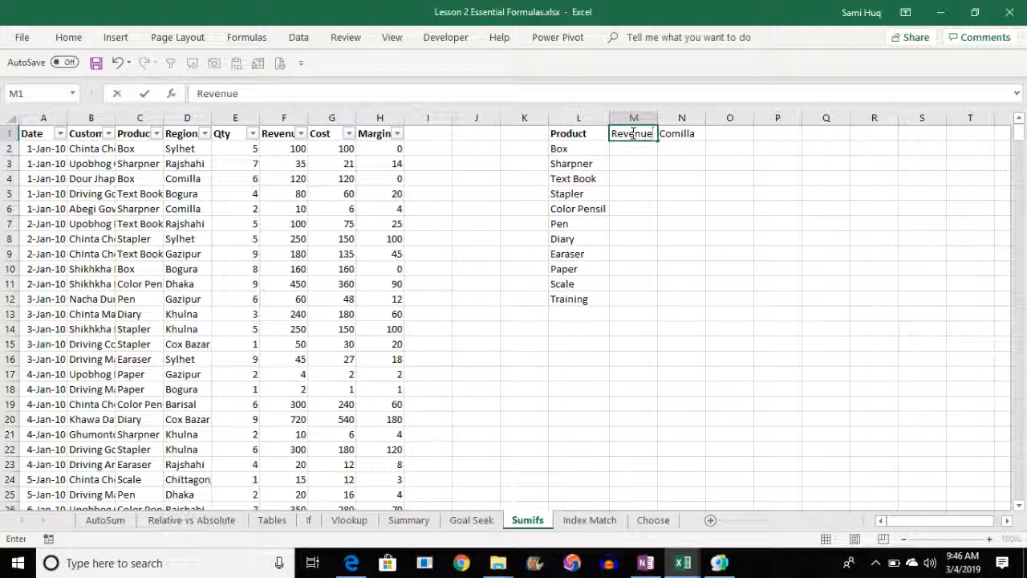
{"action": "key", "text": "Tab"}
{"action": "left_click", "coordinate": [632, 133]}
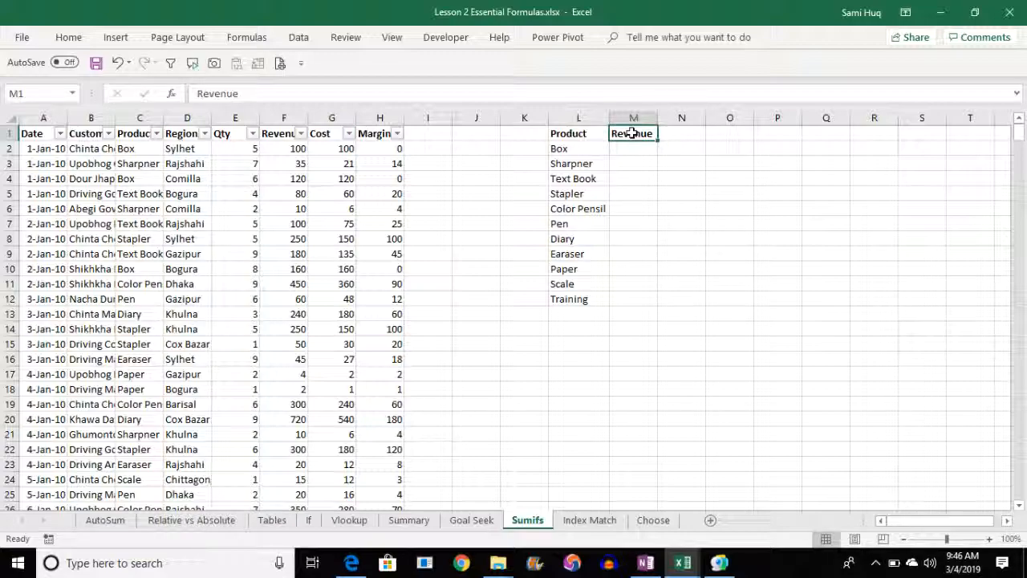
{"action": "key", "text": "Return"}
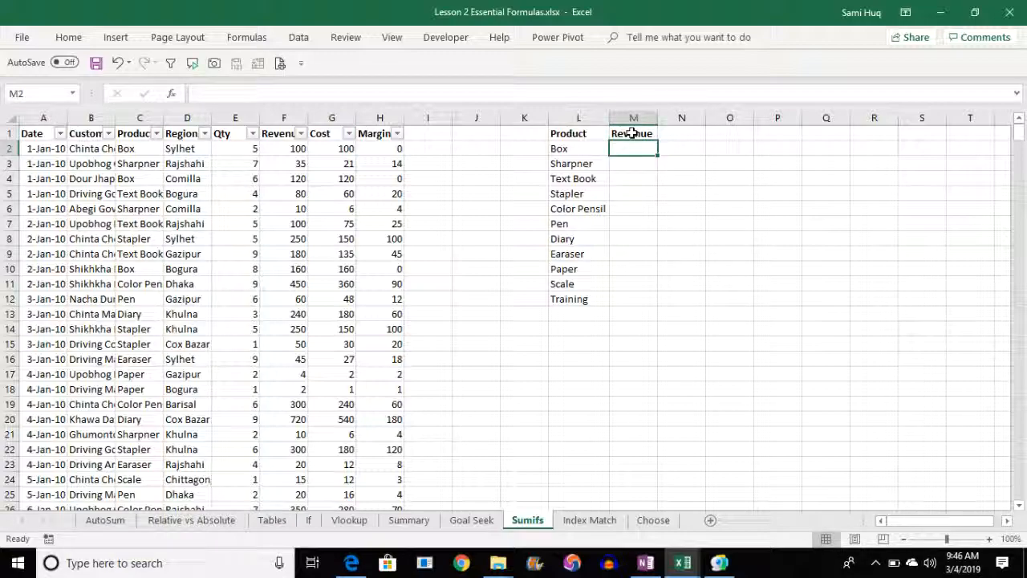
Filter the data table's Product column to show only Box.
{"action": "left_click", "coordinate": [157, 133]}
{"action": "left_click", "coordinate": [68, 280]}
{"action": "left_click", "coordinate": [58, 294]}
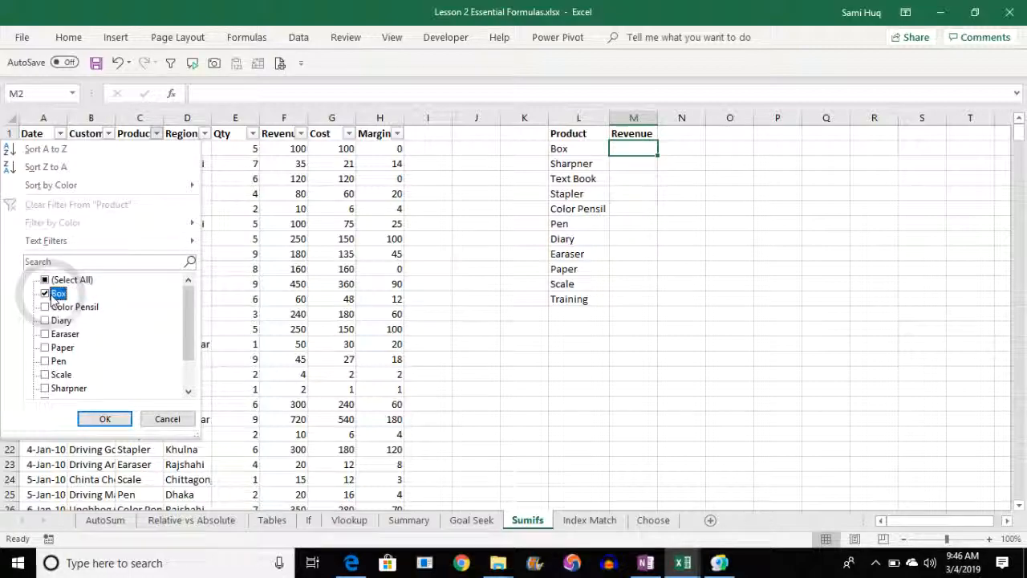
{"action": "left_click", "coordinate": [104, 419]}
Select all filtered Box values in the Revenue column from F2 down to read their sum.
{"action": "left_click", "coordinate": [233, 297]}
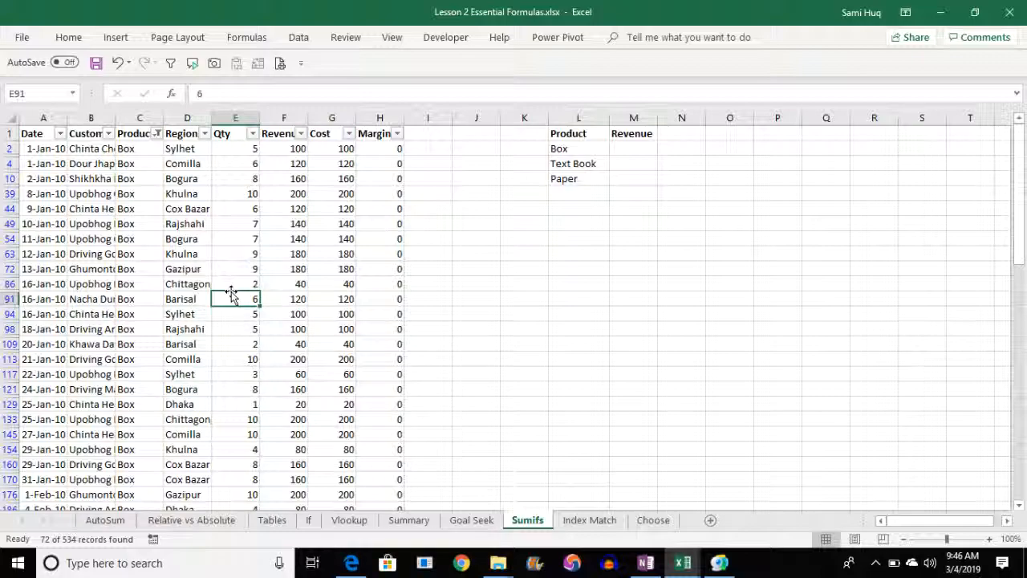
{"action": "key", "text": "Right"}
{"action": "key", "text": "ctrl+Up"}
{"action": "key", "text": "Down"}
{"action": "key", "text": "ctrl+shift+Down"}
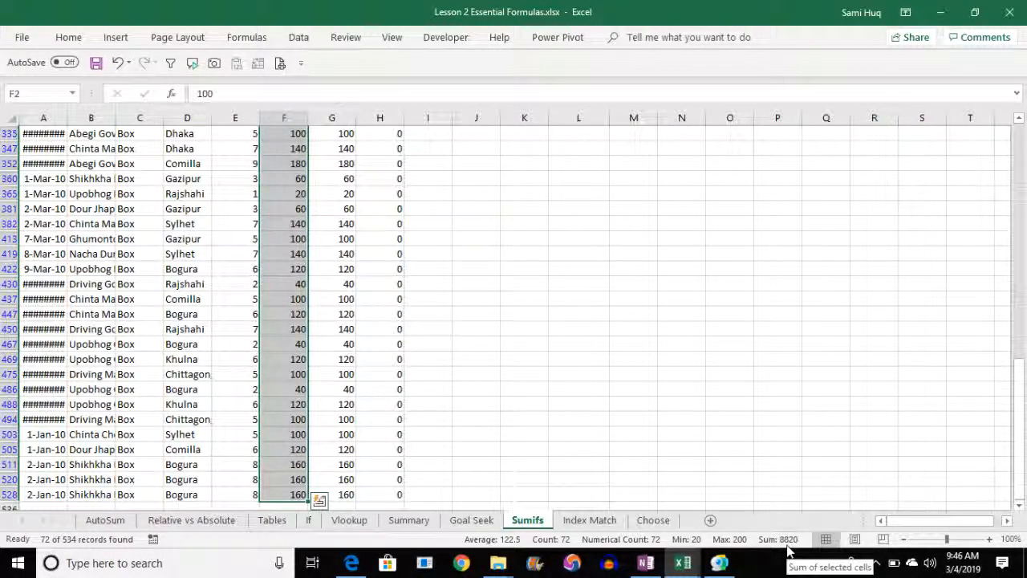
Enter 8820 as the Box revenue in cell M2 of the product summary.
{"action": "key", "text": "Up"}
{"action": "key", "text": "Right"}
{"action": "key", "text": "Right"}
{"action": "key", "text": "Right"}
{"action": "key", "text": "Right"}
{"action": "key", "text": "Right"}
{"action": "key", "text": "Right"}
{"action": "key", "text": "Right"}
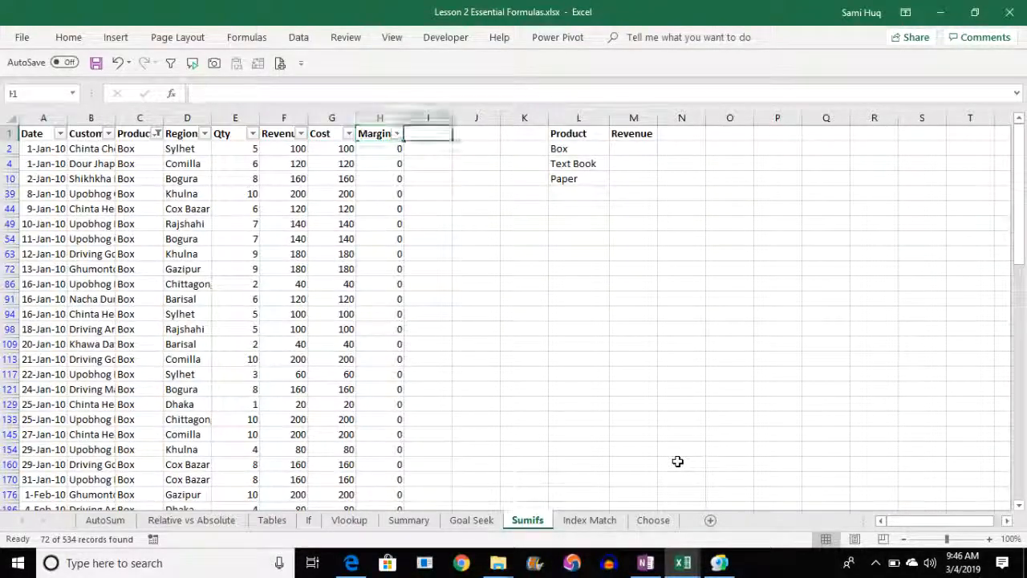
{"action": "key", "text": "Down"}
{"action": "type", "text": "8820"}
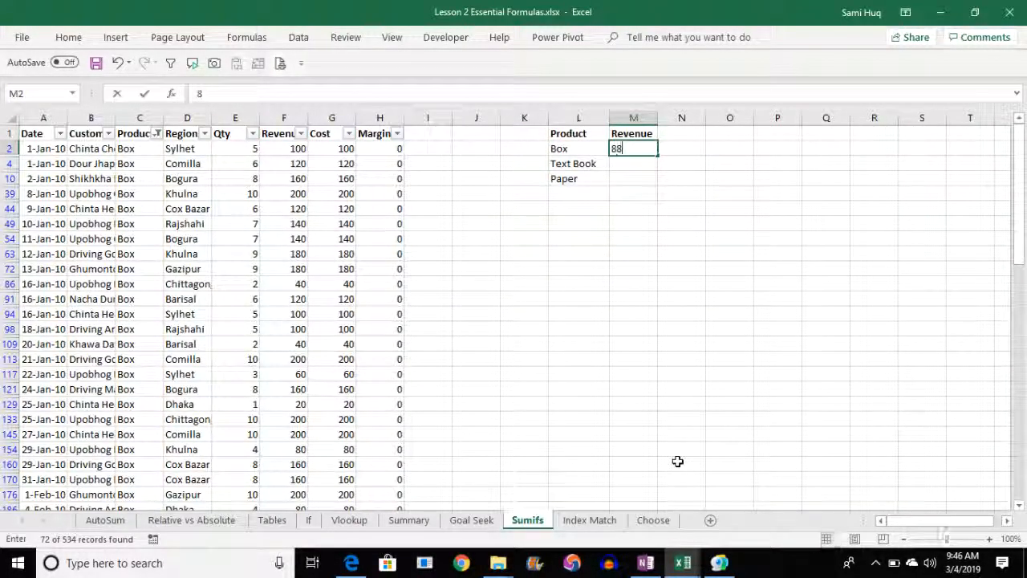
{"action": "key", "text": "Return"}
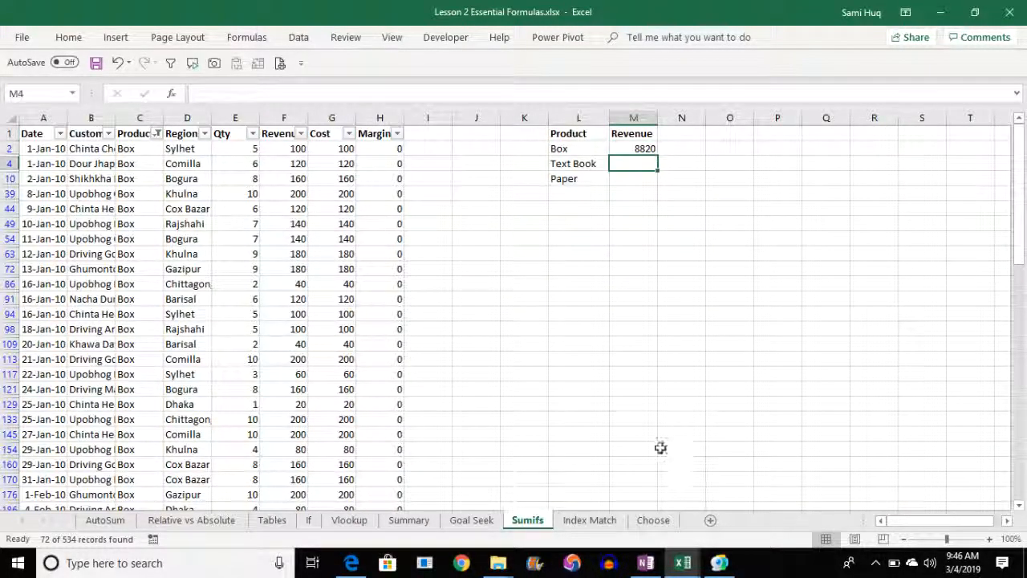
Clear the Product filter from the data table.
{"action": "left_click", "coordinate": [291, 374]}
{"action": "left_click", "coordinate": [298, 37]}
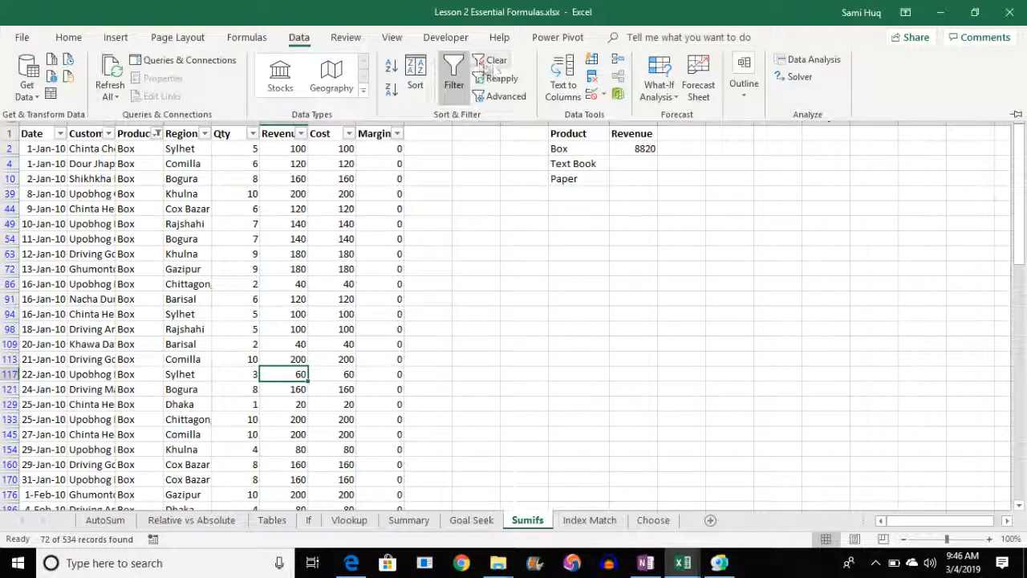
{"action": "left_click", "coordinate": [485, 63]}
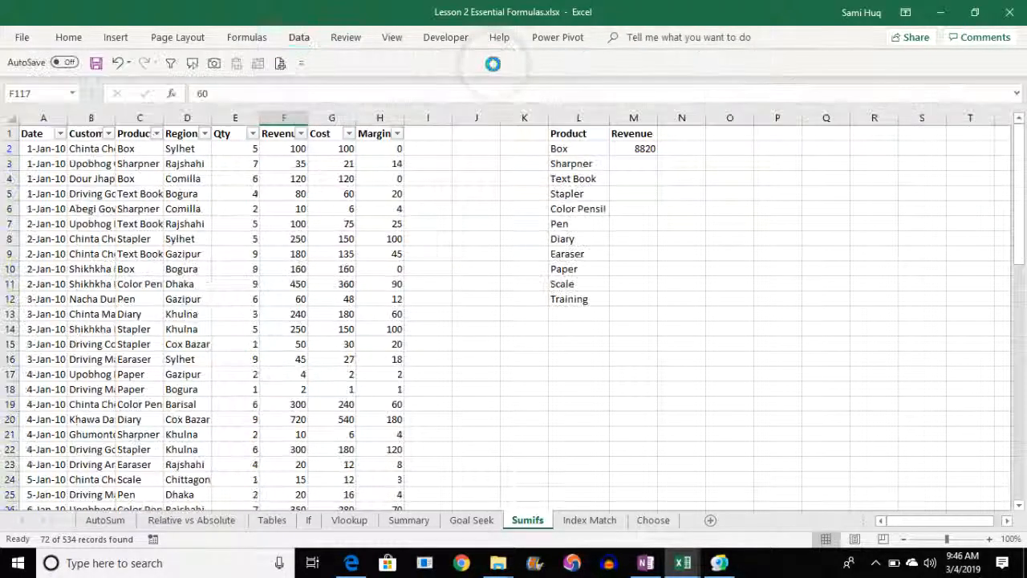
Empty the Box revenue cell M2 and start a SUMIFS formula in it.
{"action": "left_click", "coordinate": [637, 146]}
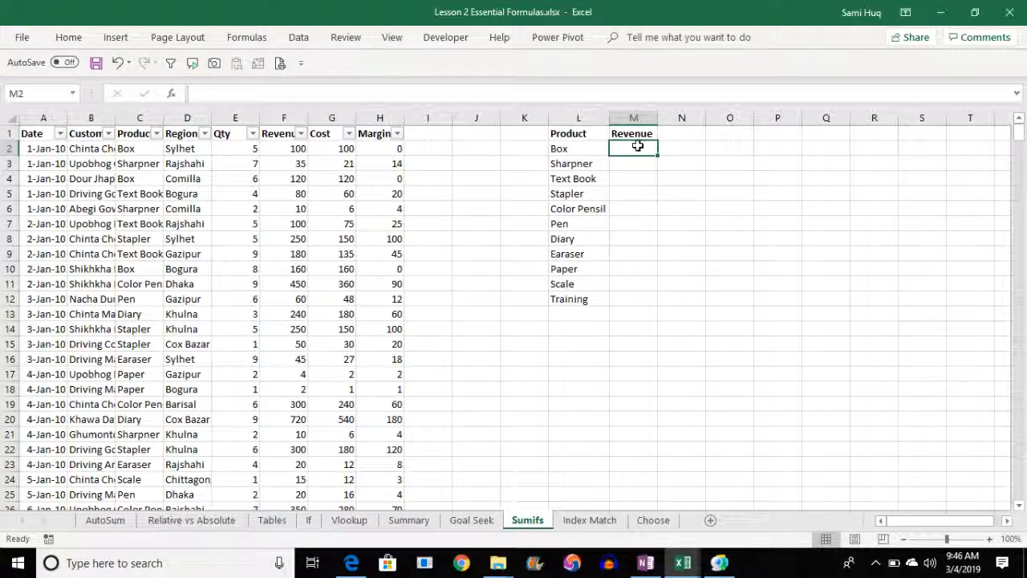
{"action": "type", "text": "="}
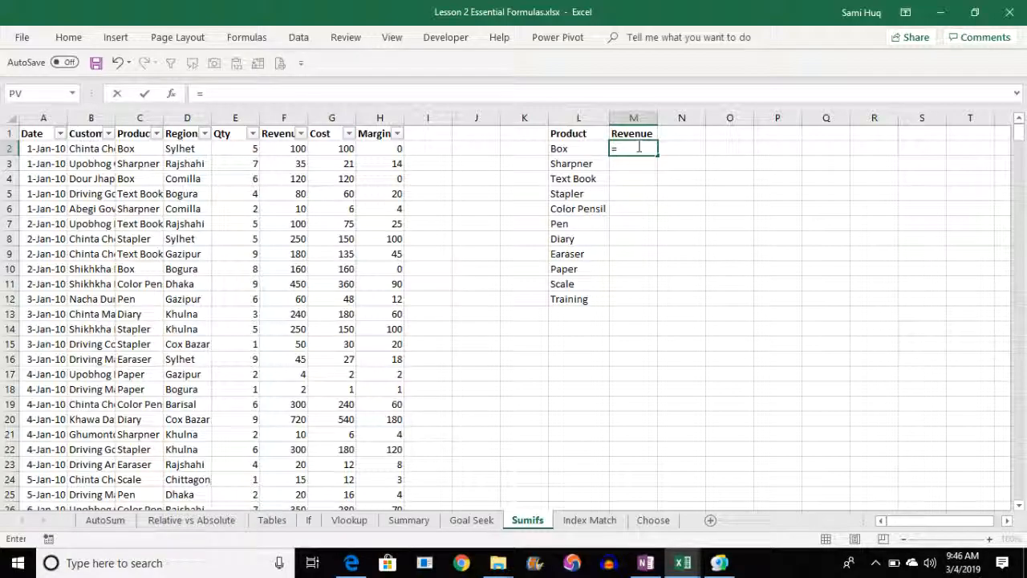
{"action": "type", "text": "=sum"}
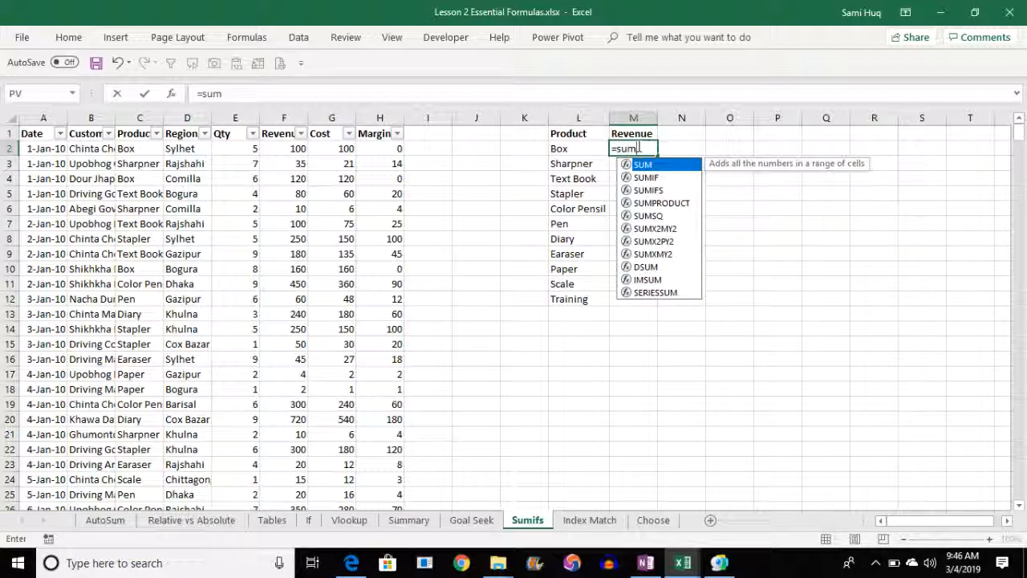
{"action": "key", "text": "Down"}
{"action": "key", "text": "Down"}
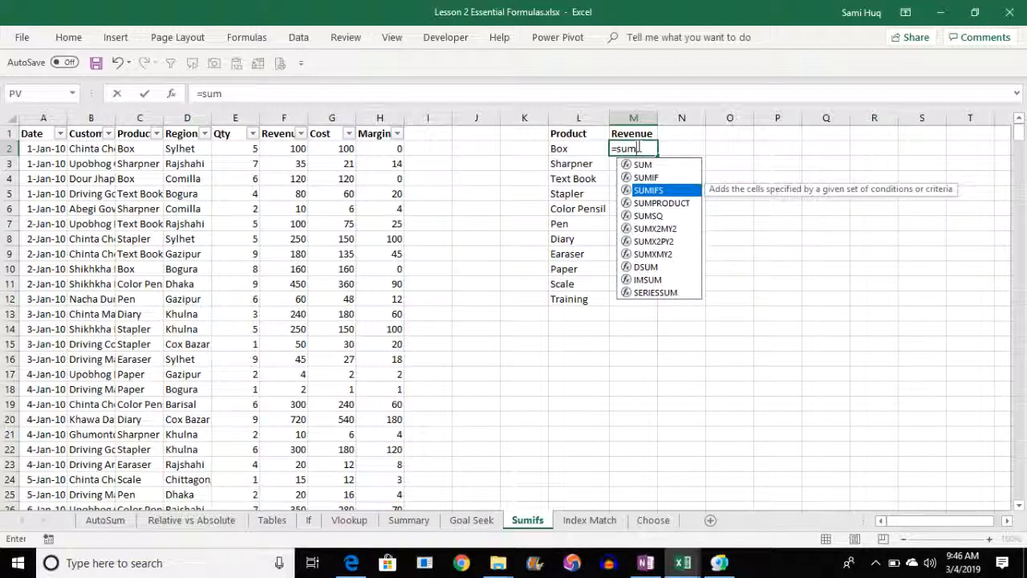
{"action": "key", "text": "Up"}
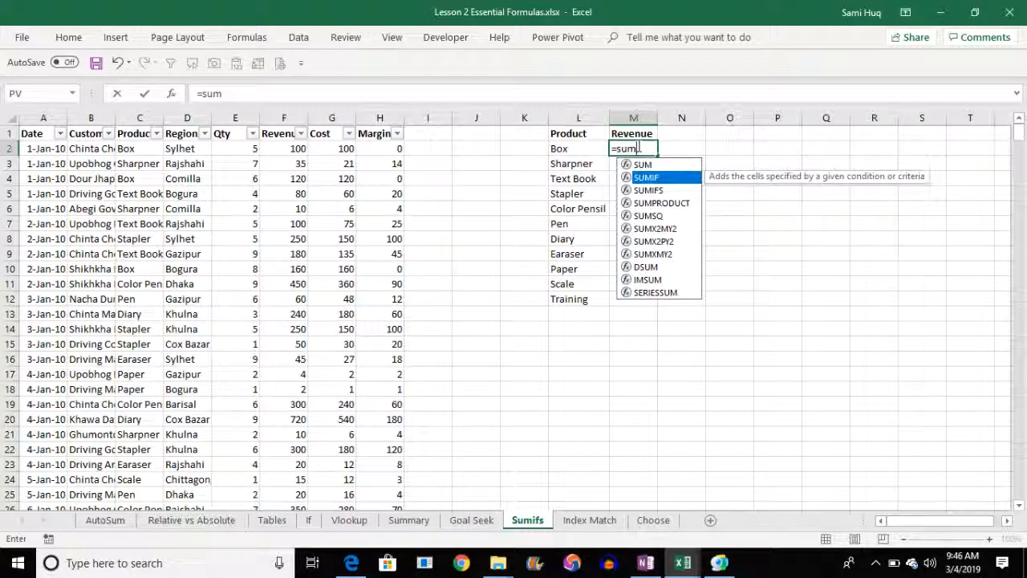
{"action": "key", "text": "Down"}
{"action": "key", "text": "Tab"}
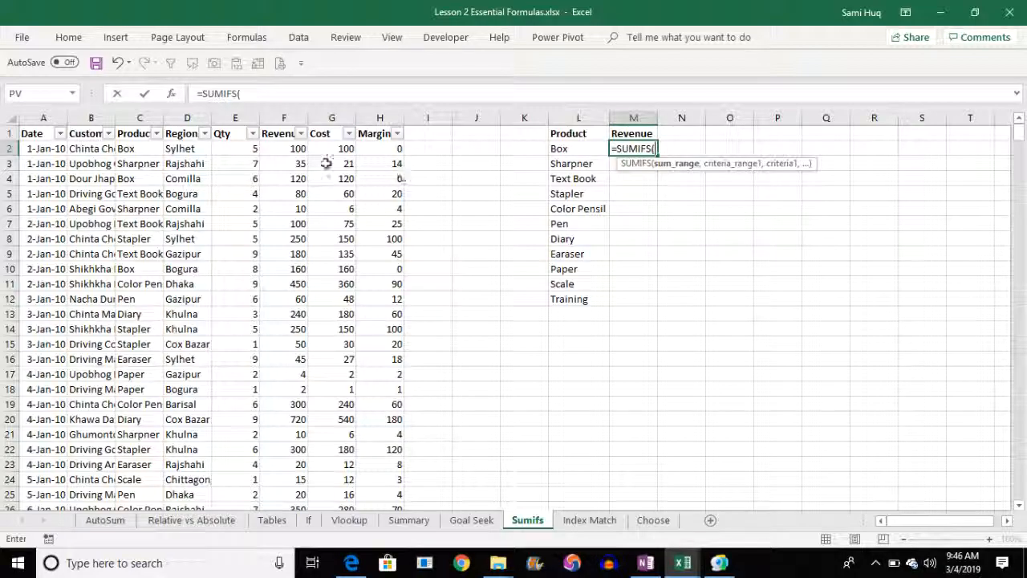
Set the formula's sum range to $F$2:$F$535 and its first criteria range to $C$2:$C$535, both as absolute references.
{"action": "left_click", "coordinate": [283, 147]}
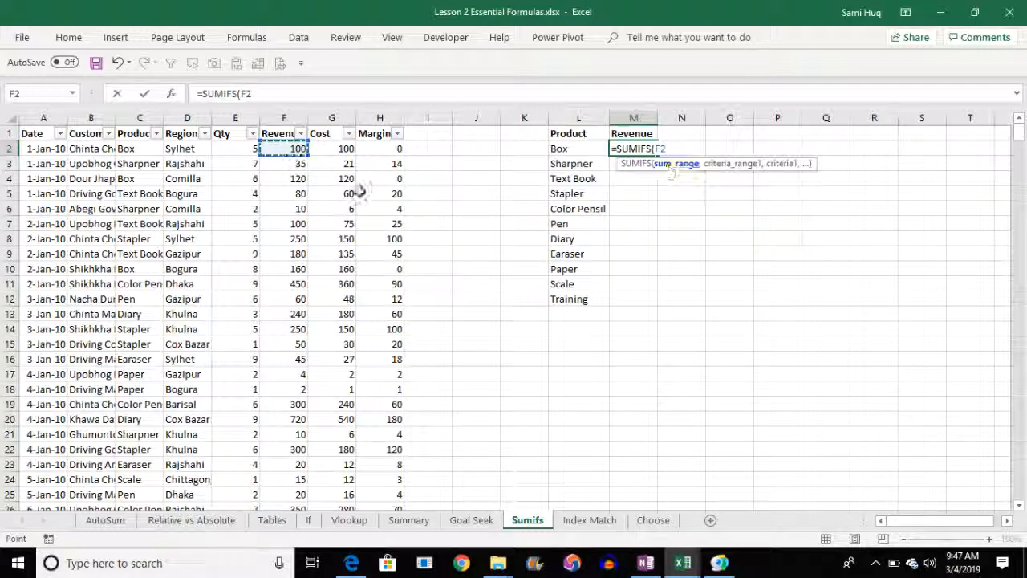
{"action": "key", "text": "ctrl+shift+Down"}
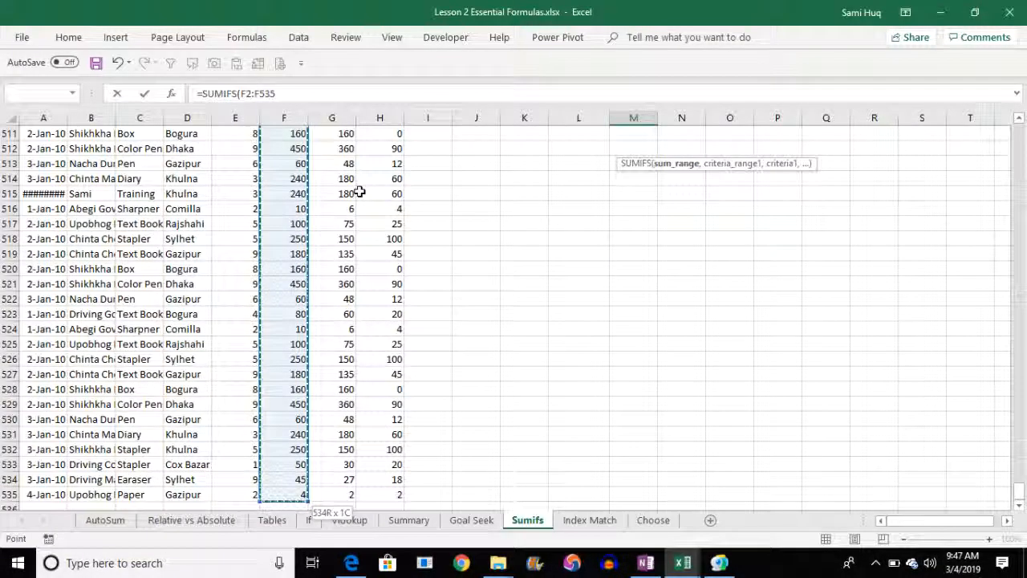
{"action": "key", "text": "F4"}
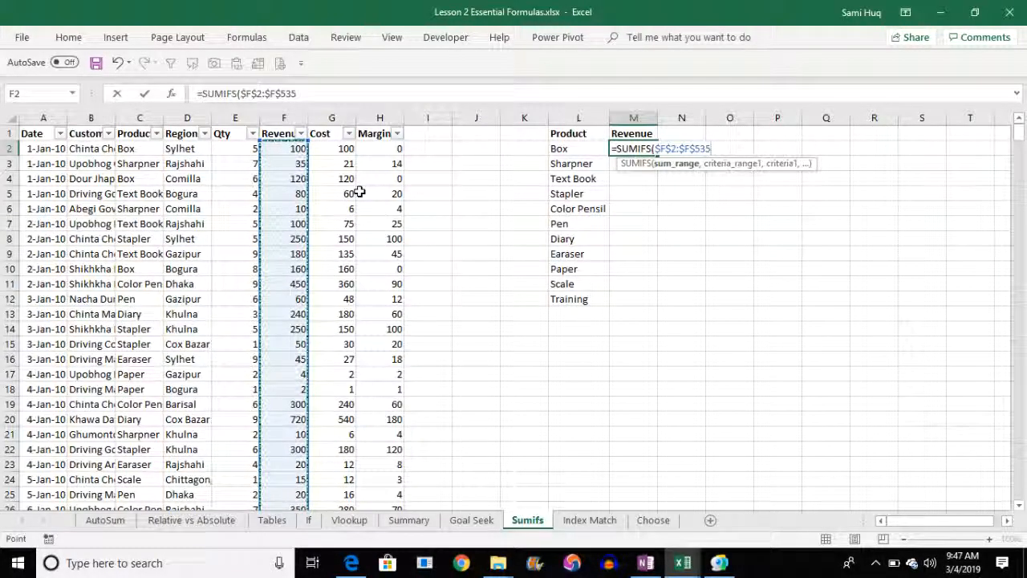
{"action": "type", "text": ","}
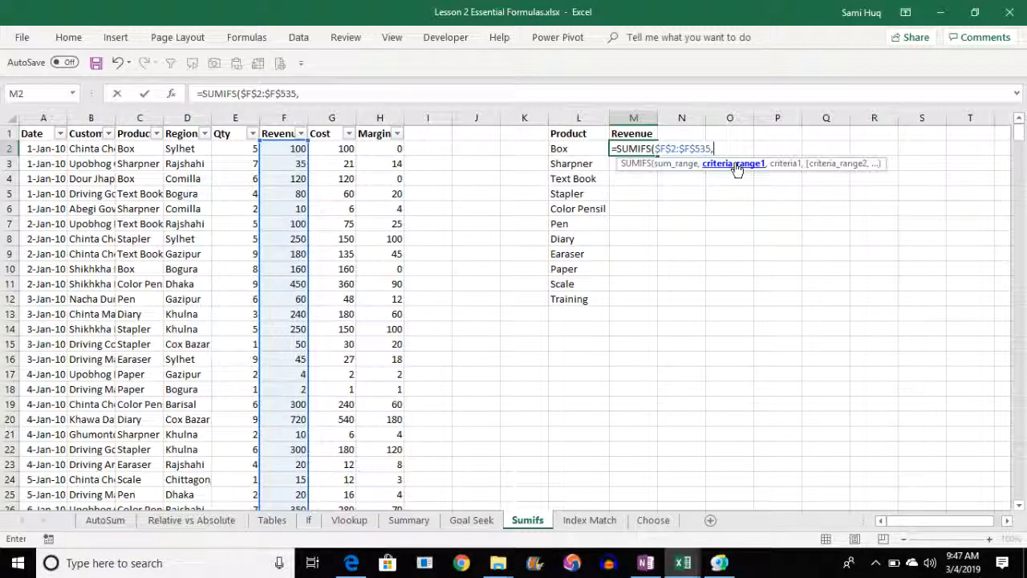
{"action": "left_click", "coordinate": [140, 149]}
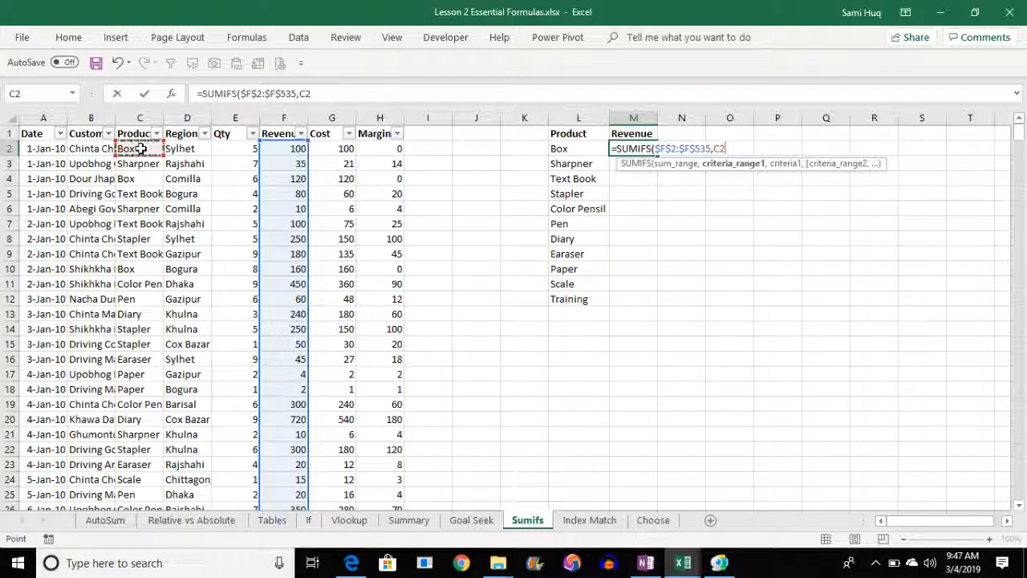
{"action": "key", "text": "ctrl+shift+Down"}
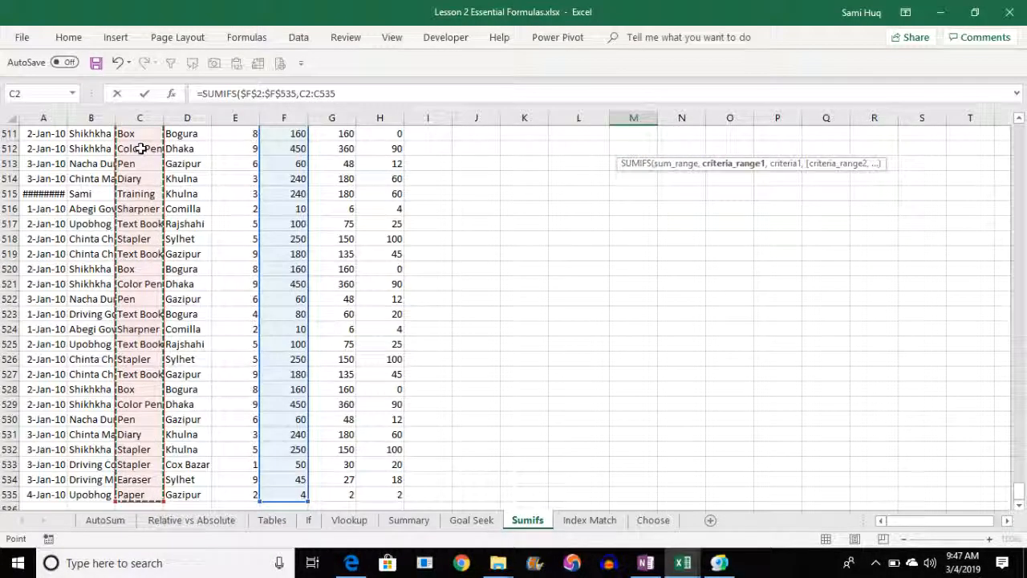
{"action": "key", "text": "F4"}
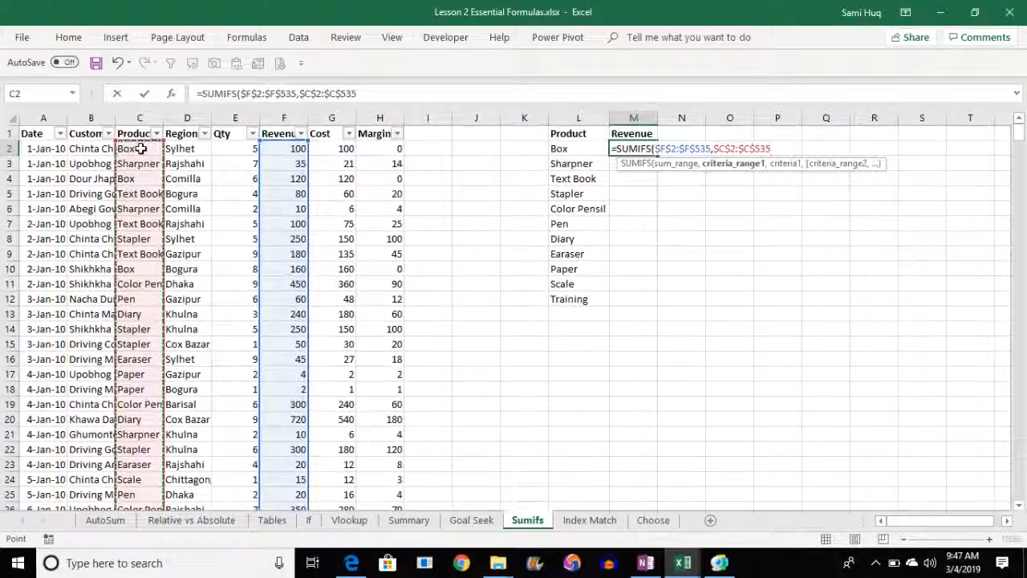
{"action": "type", "text": ","}
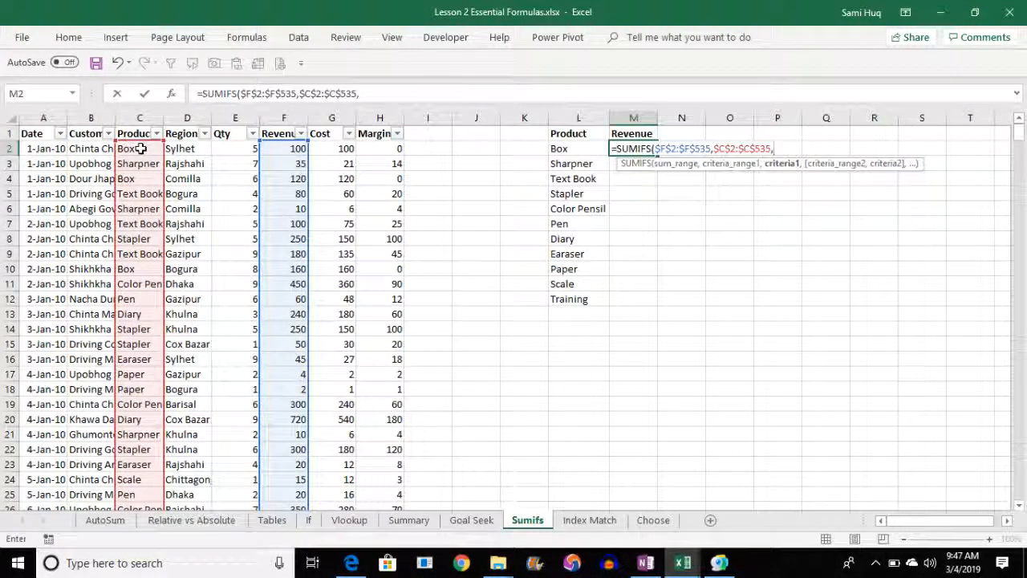
Use L2 as the criterion, complete the SUMIFS formula in M2, and fill it down to M12 for all products.
{"action": "left_click", "coordinate": [584, 148]}
{"action": "type", "text": ")"}
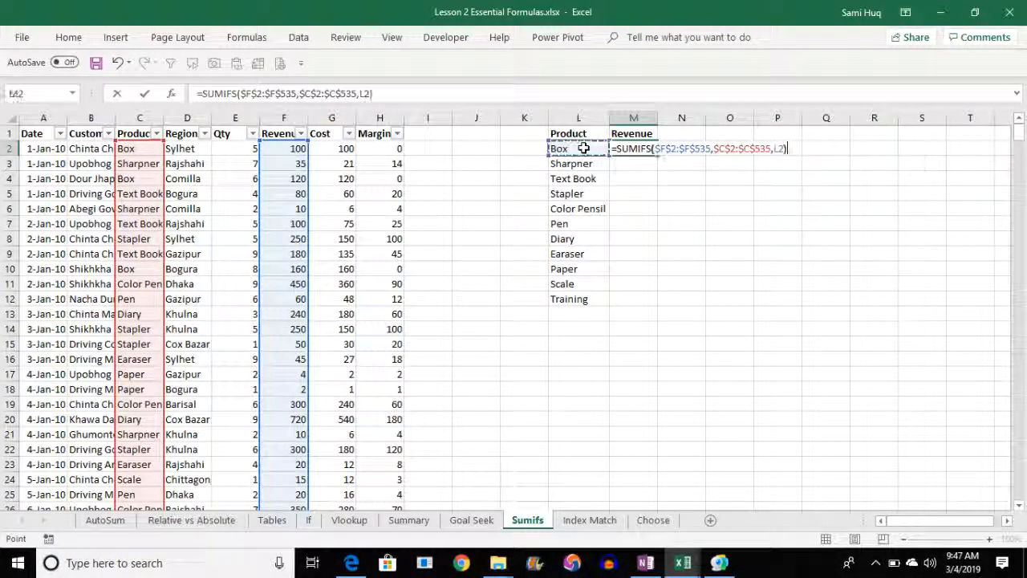
{"action": "key", "text": "ctrl+Return"}
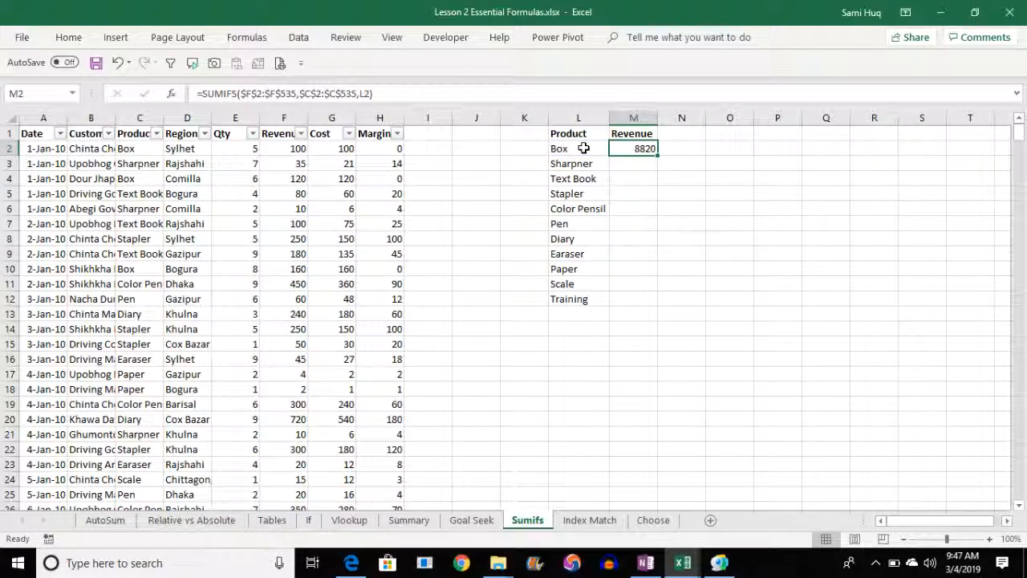
{"action": "double_click", "coordinate": [658, 152]}
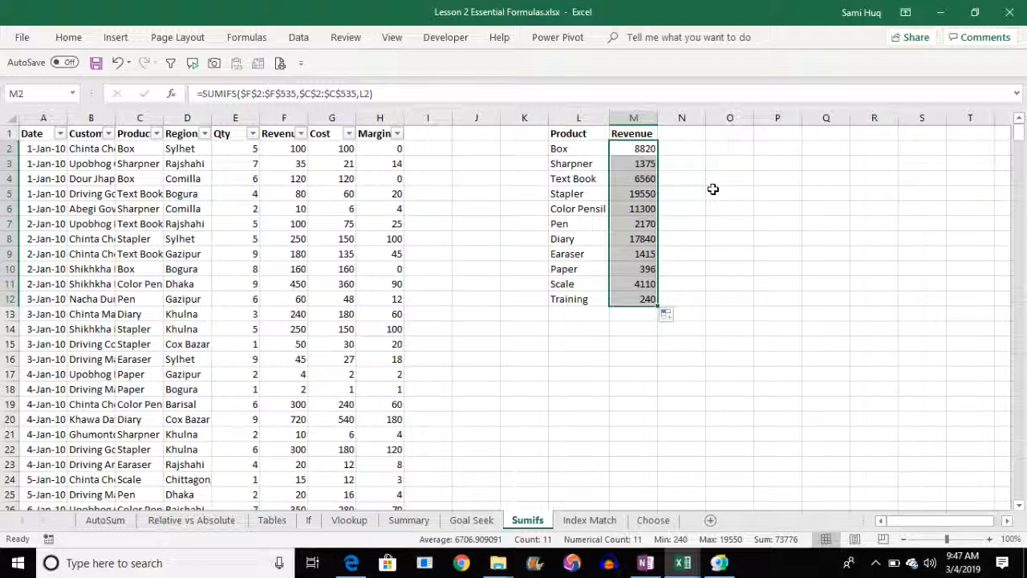
Rename the Revenue header in M1 as Sylhet.
{"action": "key", "text": "Up"}
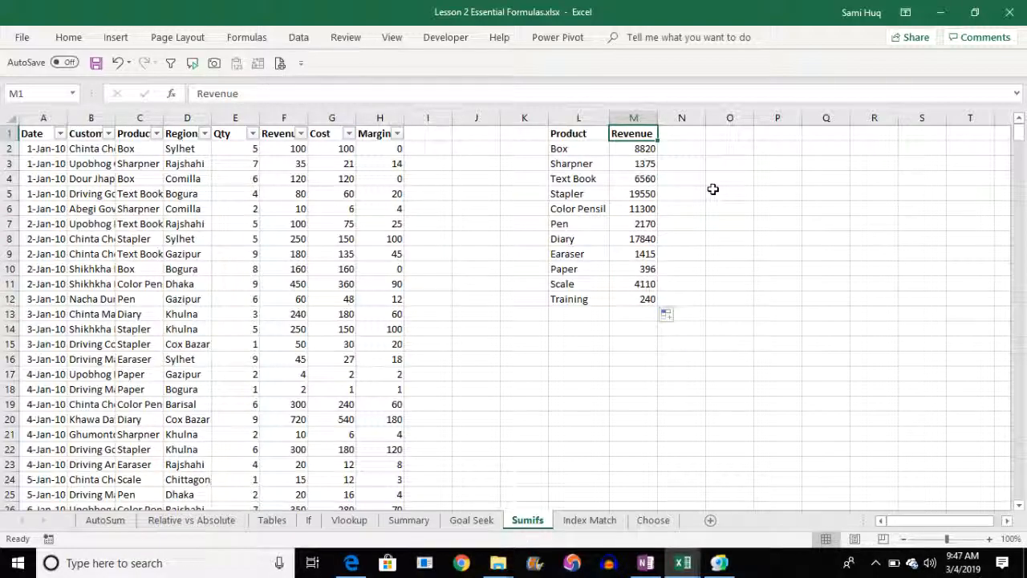
{"action": "key", "text": "Left"}
{"action": "key", "text": "Right"}
{"action": "key", "text": "Left"}
{"action": "key", "text": "Right"}
{"action": "type", "text": "Sy"}
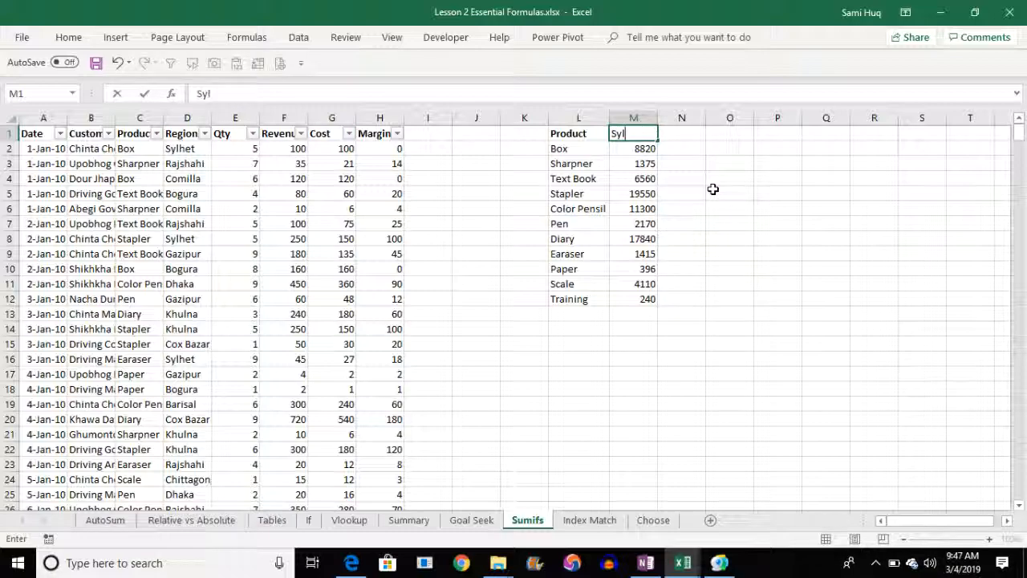
{"action": "key", "text": "Return"}
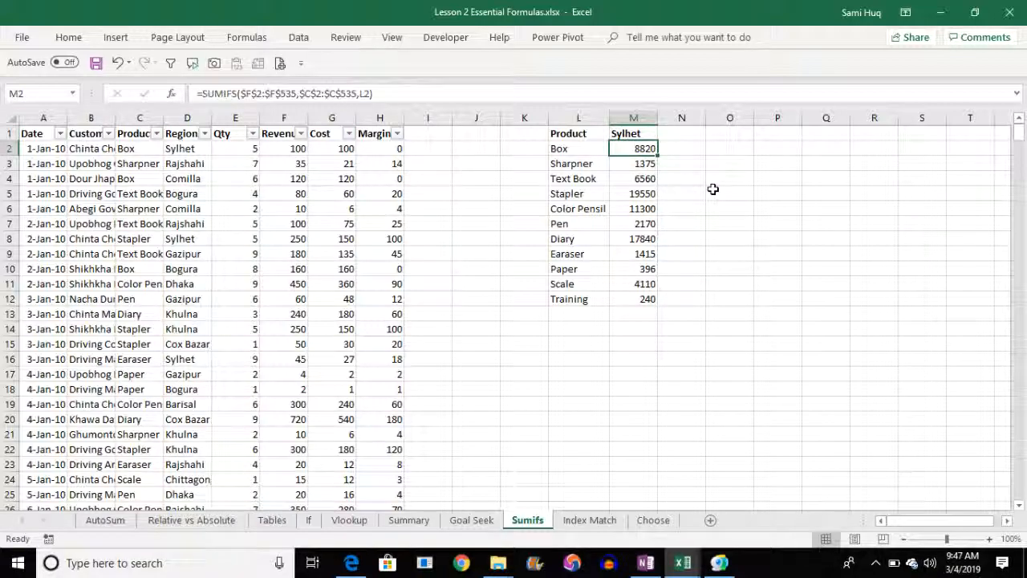
Add the region headers Comilla in N1 and Bogura in O1.
{"action": "key", "text": "Up"}
{"action": "key", "text": "Right"}
{"action": "type", "text": "C"}
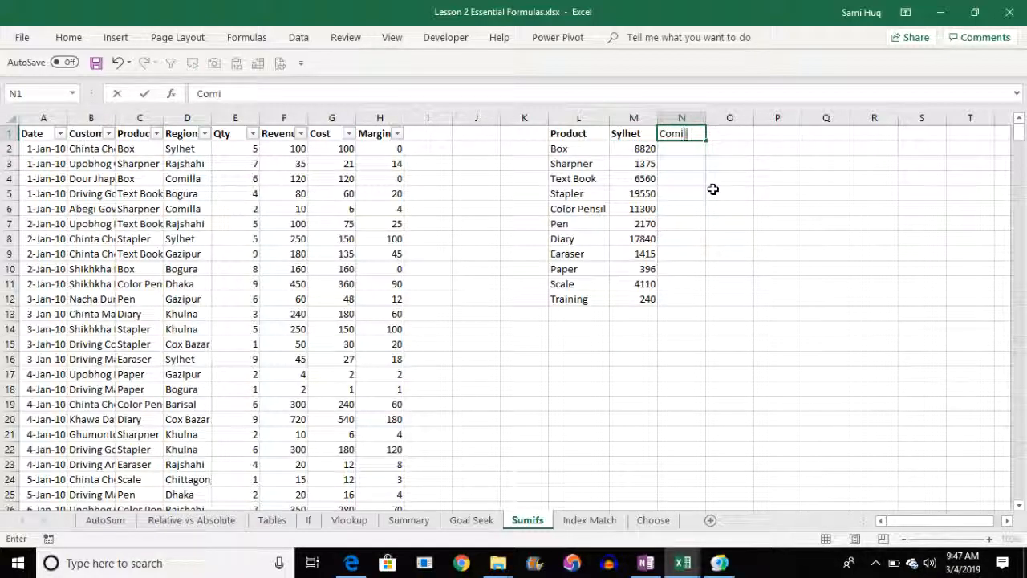
{"action": "type", "text": "omilla"}
{"action": "key", "text": "Return"}
{"action": "key", "text": "Up"}
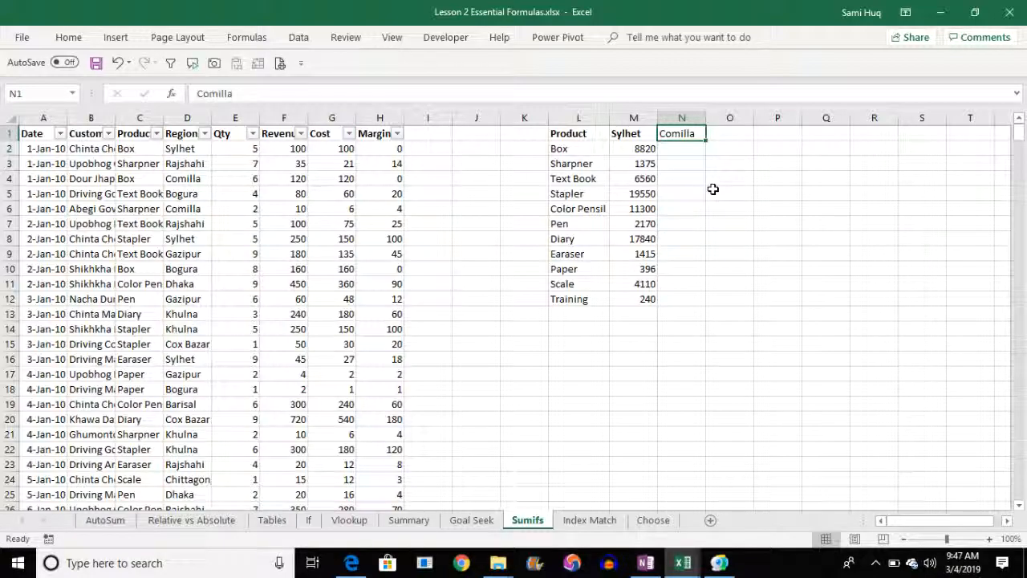
{"action": "key", "text": "Right"}
{"action": "type", "text": "Bo"}
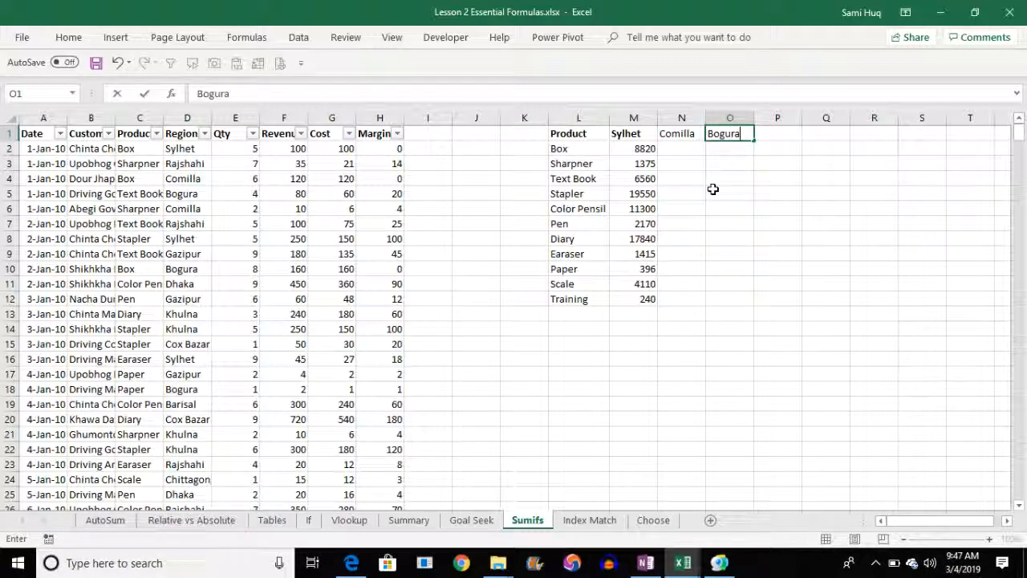
{"action": "type", "text": "gura"}
{"action": "key", "text": "Return"}
Make the Comilla and Bogura headers in N1:O1 bold.
{"action": "key", "text": "Left"}
{"action": "key", "text": "Left"}
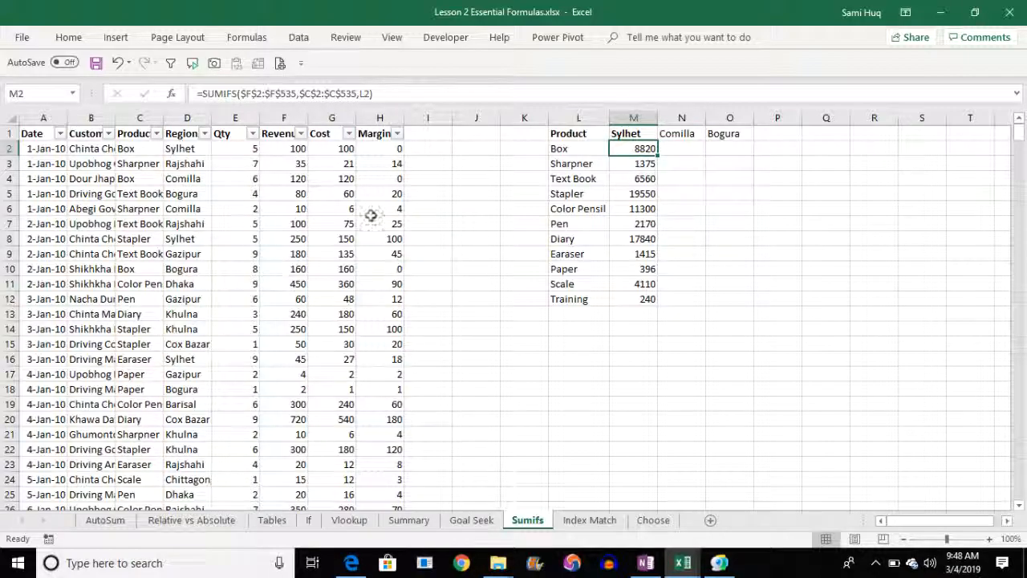
{"action": "left_click", "coordinate": [130, 159]}
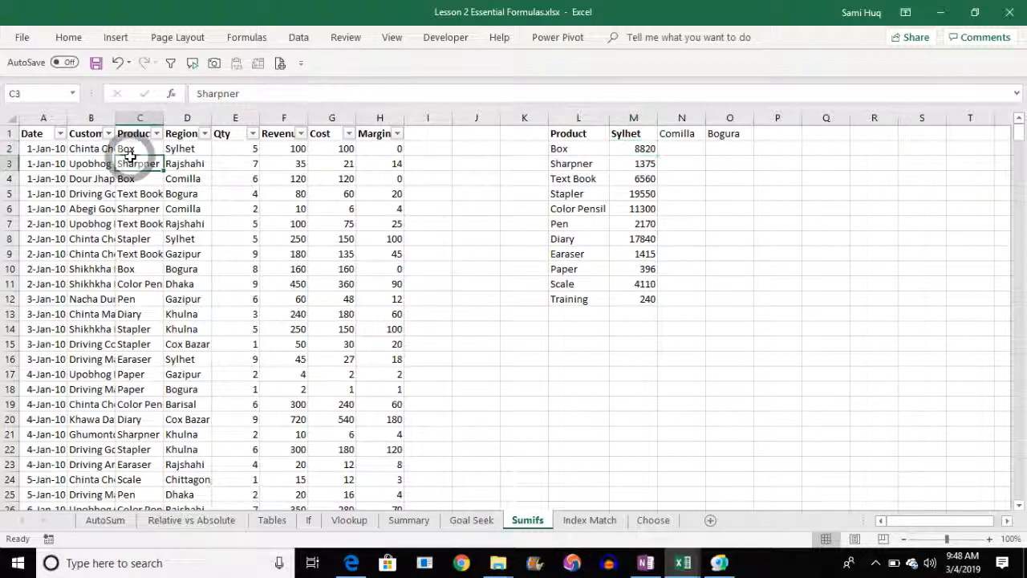
{"action": "left_click", "coordinate": [193, 146]}
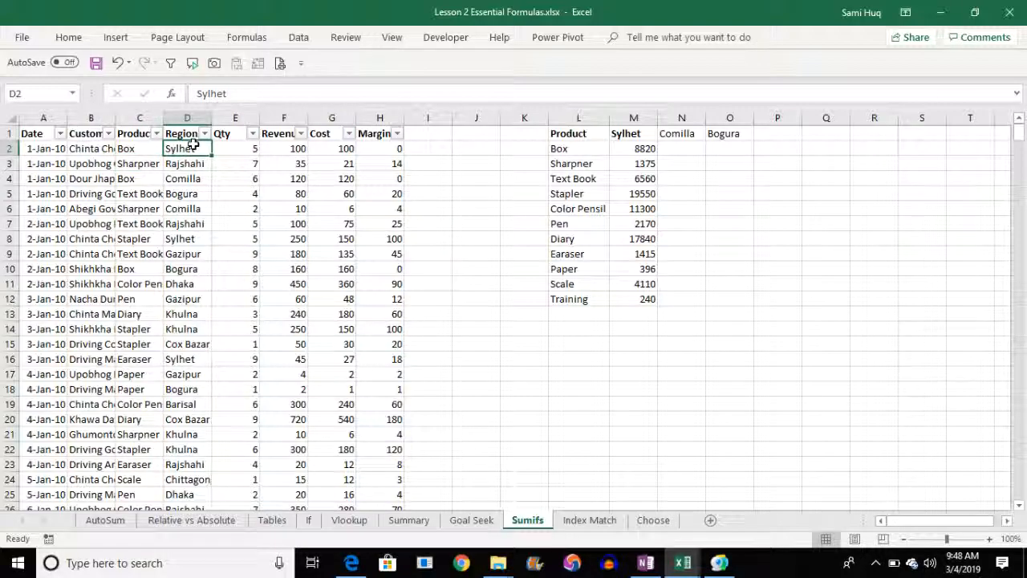
{"action": "left_click", "coordinate": [626, 144]}
{"action": "key", "text": "Up"}
{"action": "key", "text": "Right"}
{"action": "key", "text": "shift+Right"}
{"action": "key", "text": "ctrl+b"}
Clear the product-only SUMIFS formulas from M2:M12 under the Sylhet header.
{"action": "key", "text": "Left"}
{"action": "key", "text": "Down"}
{"action": "key", "text": "ctrl+shift+Down"}
{"action": "key", "text": "Delete"}
{"action": "key", "text": "Left"}
Start a new SUMIFS formula in M2 with the Revenue cells $F$2:$F$535 as its absolute sum range.
{"action": "left_click", "coordinate": [626, 145]}
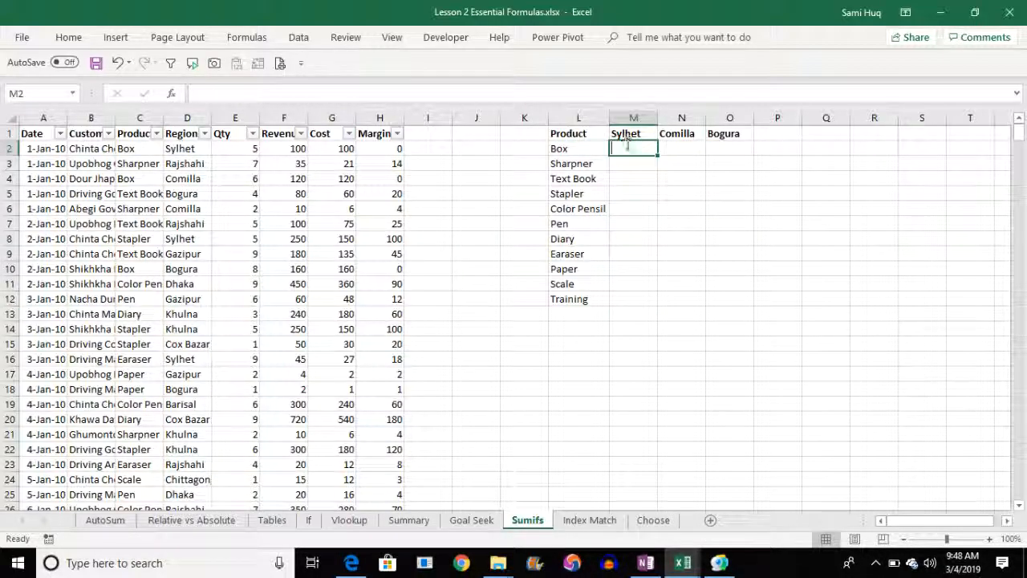
{"action": "type", "text": "=sumifs"}
{"action": "key", "text": "Tab"}
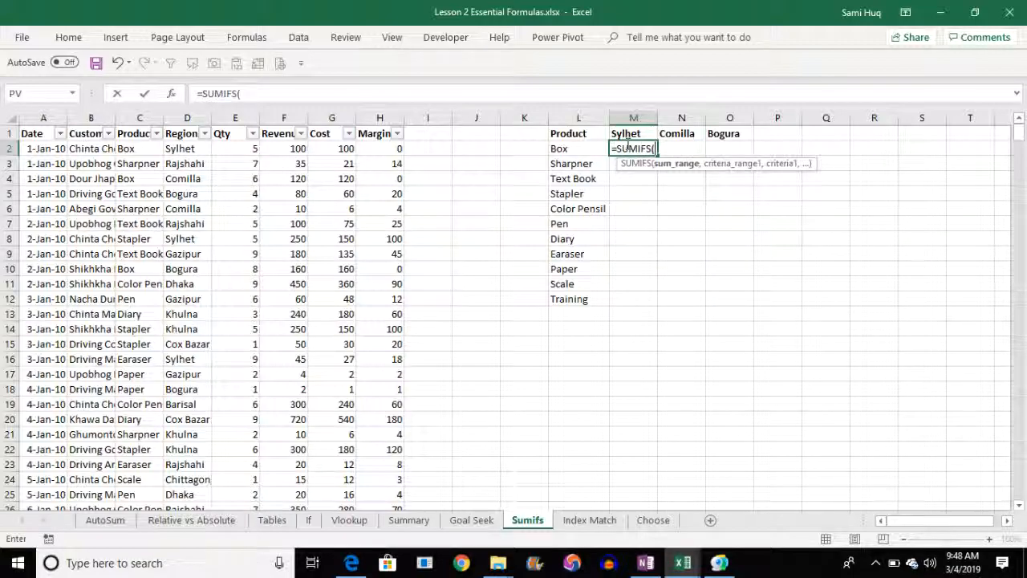
{"action": "key", "text": "Left"}
{"action": "key", "text": "Left"}
{"action": "key", "text": "Left"}
{"action": "key", "text": "Left"}
{"action": "key", "text": "Left"}
{"action": "key", "text": "Left"}
{"action": "key", "text": "Left"}
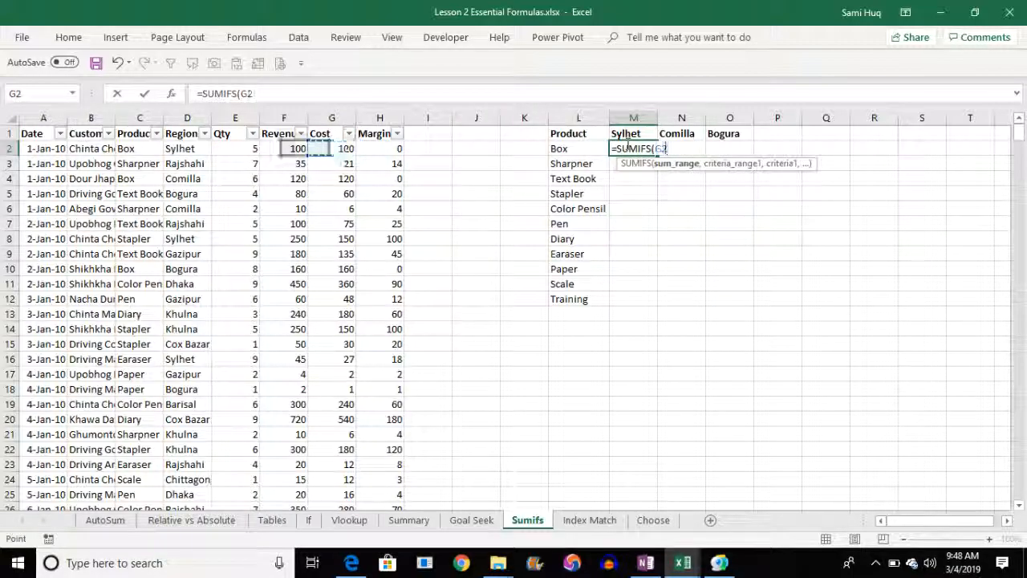
{"action": "key", "text": "ctrl+shift+Down"}
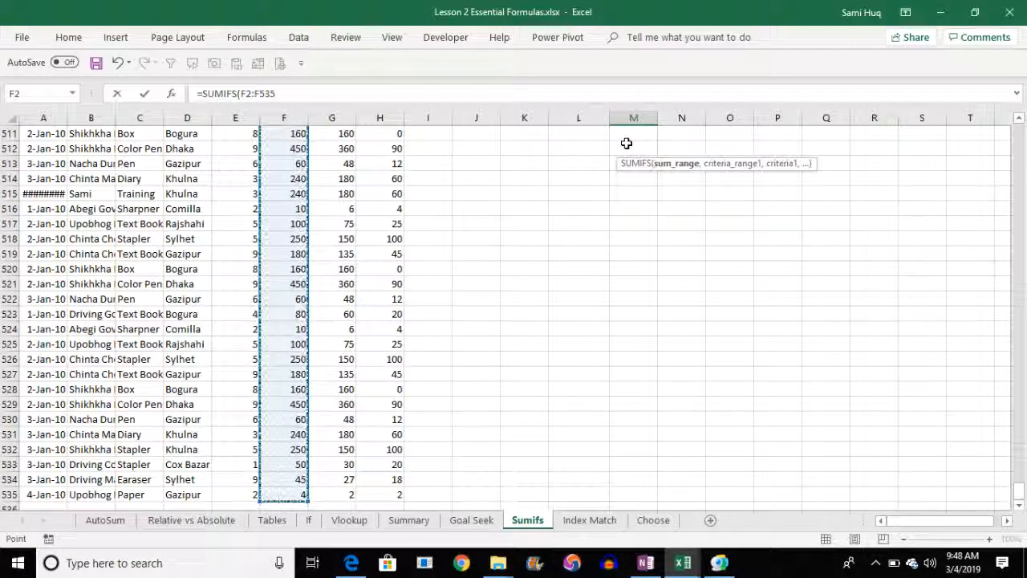
{"action": "key", "text": "F4"}
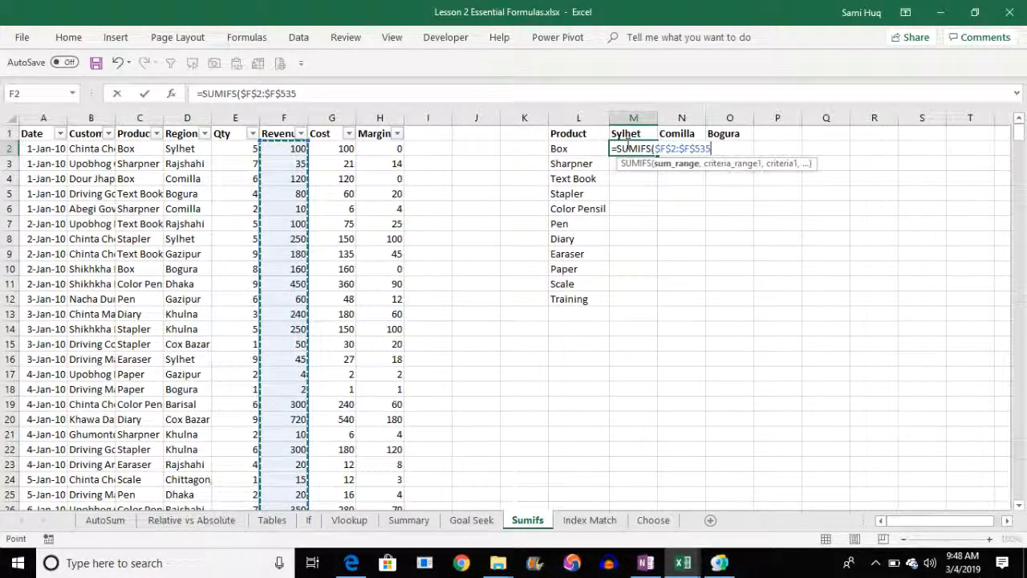
{"action": "type", "text": ","}
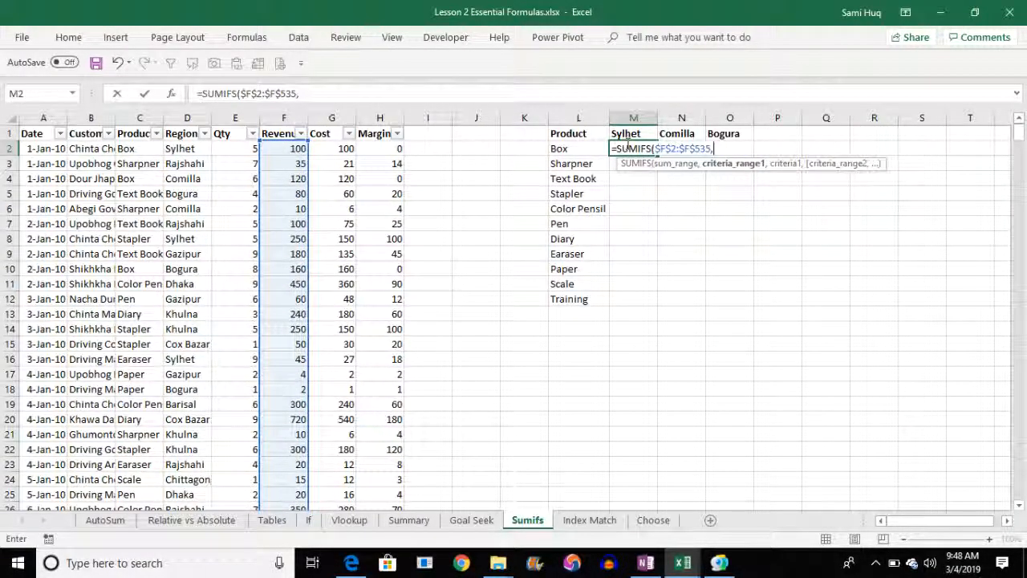
Set the first criteria range to the Product cells $C$2:$C$535 as an absolute reference, with L2 as its criterion.
{"action": "key", "text": "Left"}
{"action": "key", "text": "Left"}
{"action": "key", "text": "Left"}
{"action": "key", "text": "Left"}
{"action": "key", "text": "Left"}
{"action": "key", "text": "Left"}
{"action": "key", "text": "Left"}
{"action": "key", "text": "Left"}
{"action": "key", "text": "Left"}
{"action": "key", "text": "Left"}
{"action": "key", "text": "Left"}
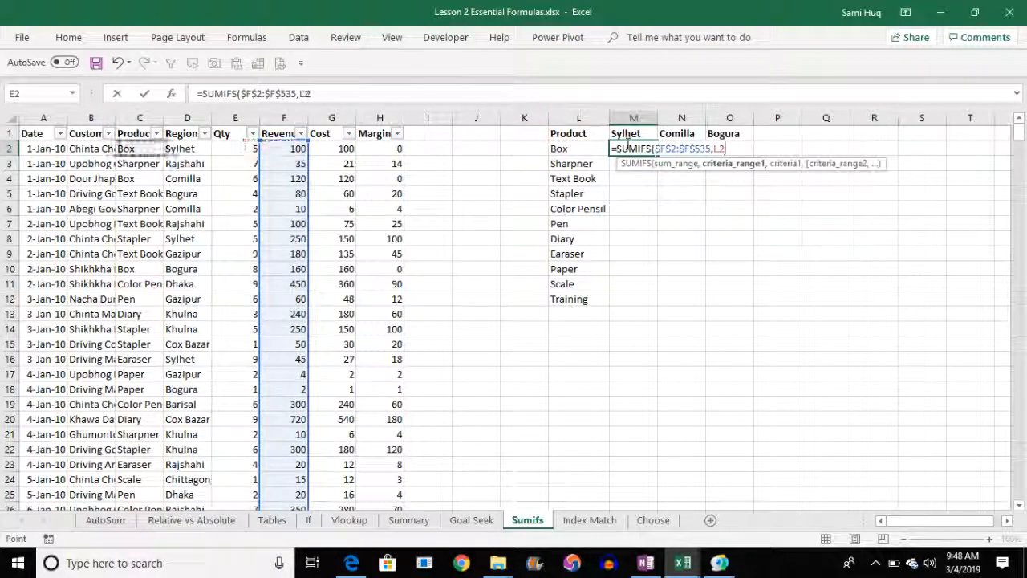
{"action": "key", "text": "Right"}
{"action": "key", "text": "ctrl+shift+Down"}
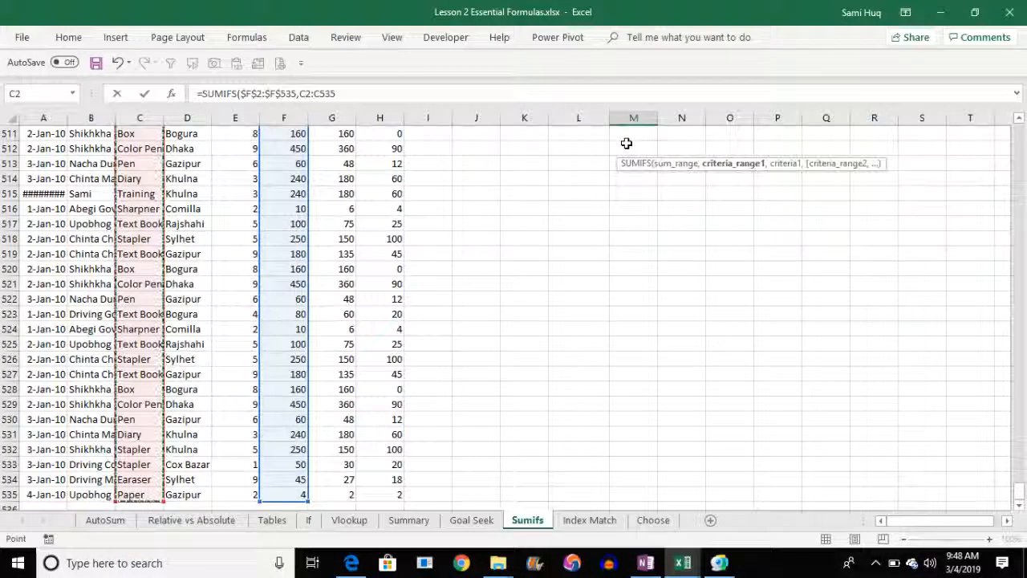
{"action": "key", "text": "F4"}
{"action": "type", "text": ","}
{"action": "key", "text": "Left"}
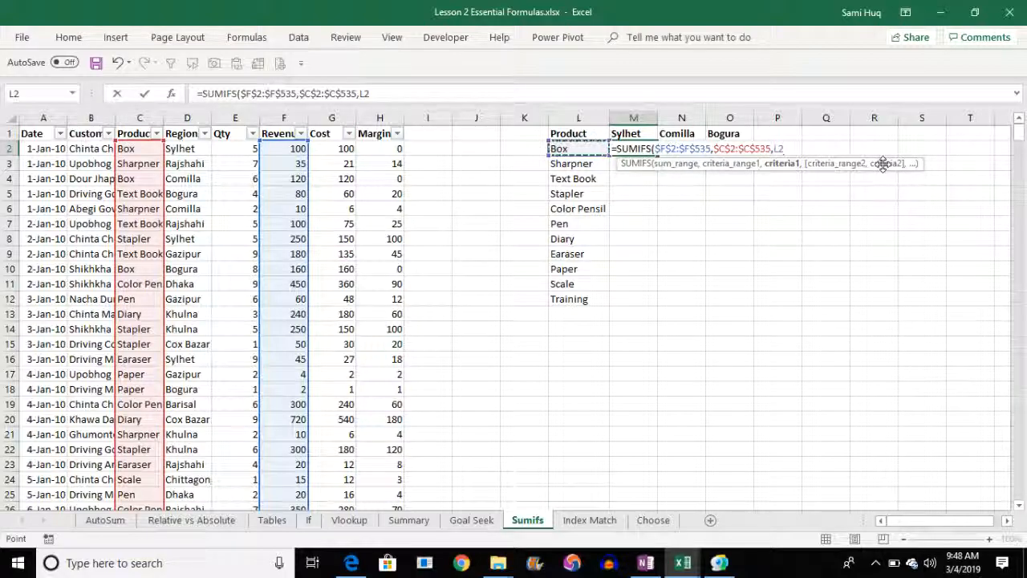
{"action": "type", "text": ","}
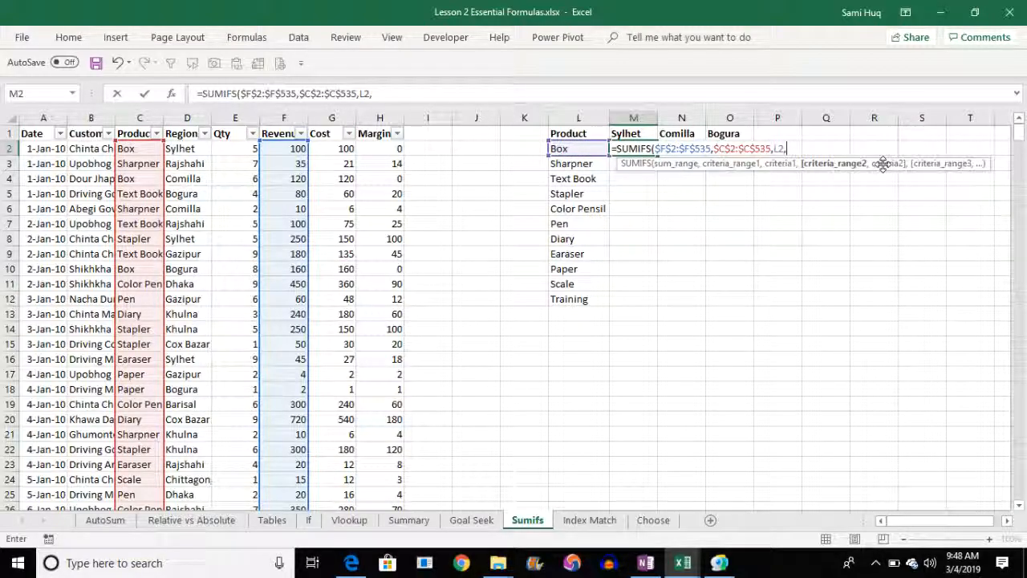
Add the Region cells $D$2:$D$535 as the absolute second criteria range with M1 as criterion, and complete the formula.
{"action": "left_click", "coordinate": [183, 147]}
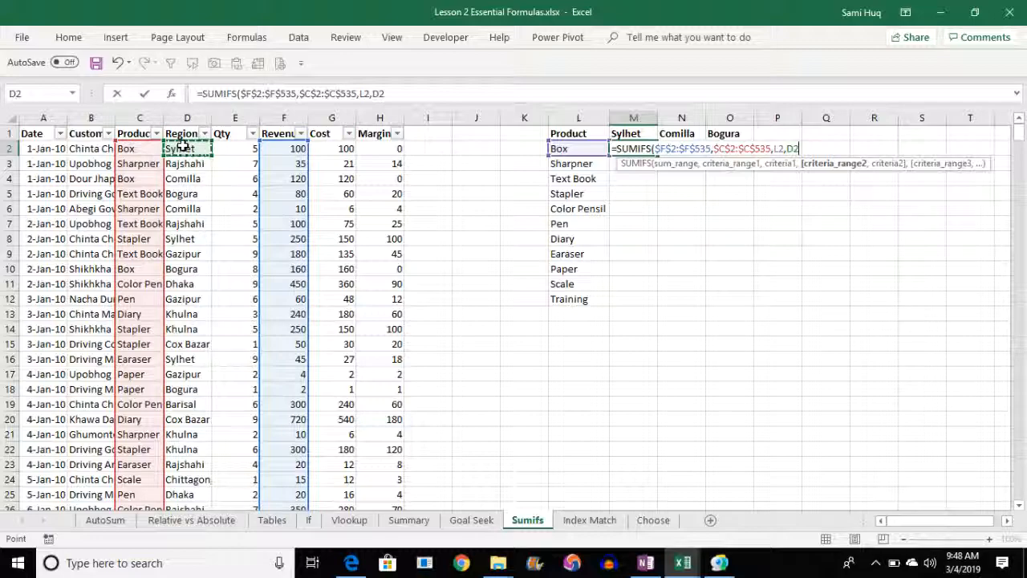
{"action": "key", "text": "ctrl+shift+Down"}
{"action": "key", "text": "F4"}
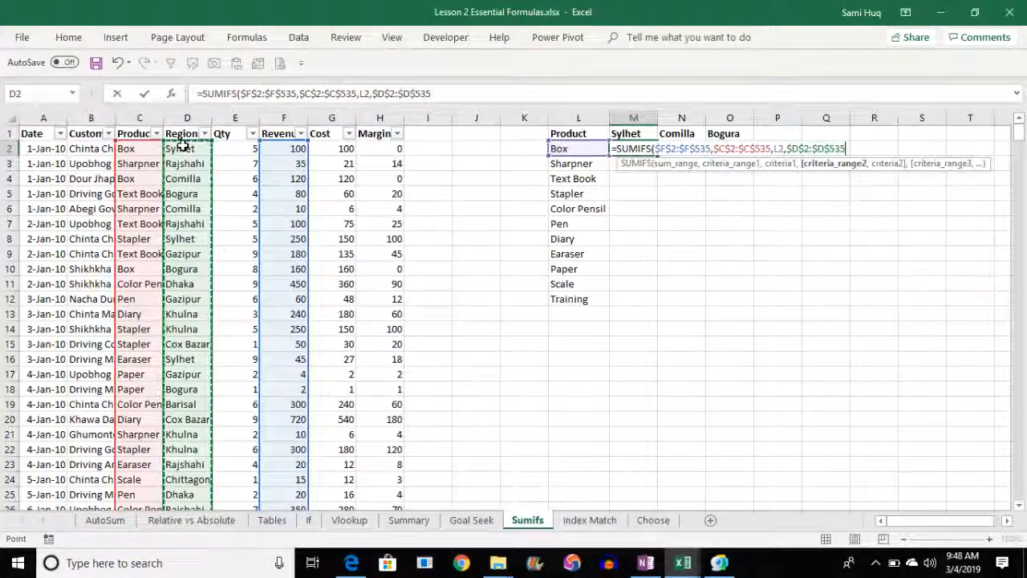
{"action": "type", "text": ","}
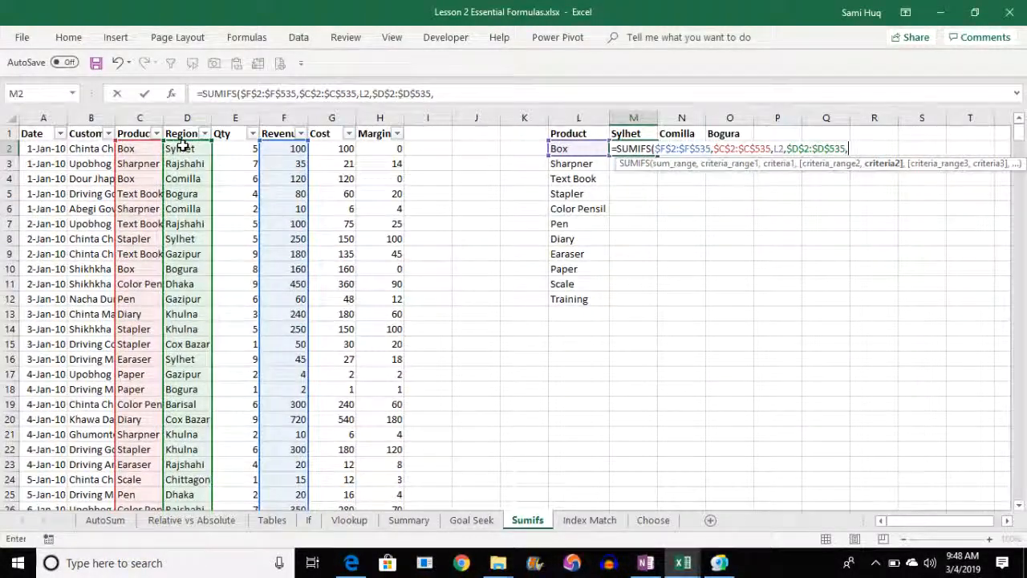
{"action": "left_click", "coordinate": [634, 135]}
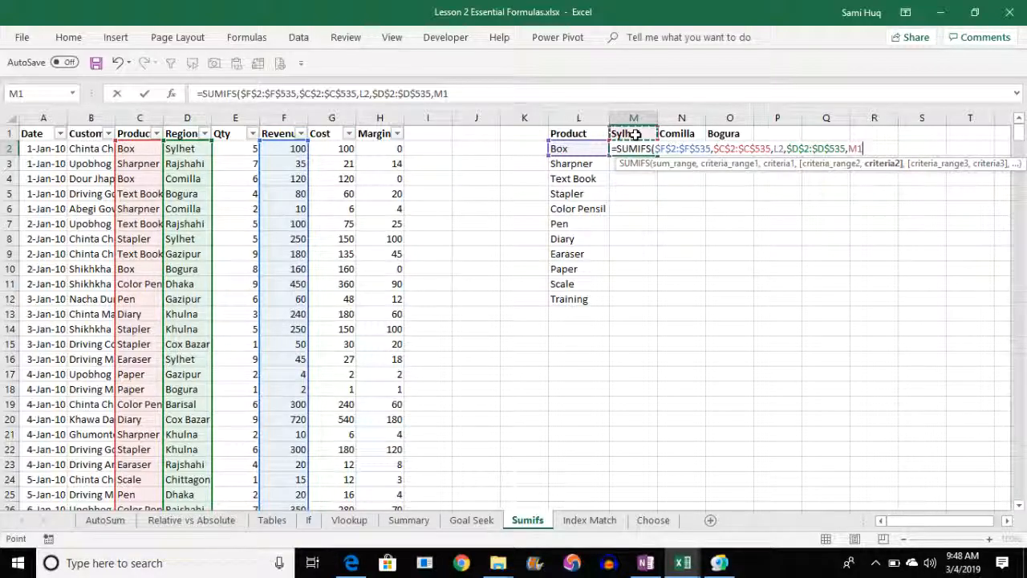
{"action": "type", "text": ")"}
{"action": "key", "text": "Return"}
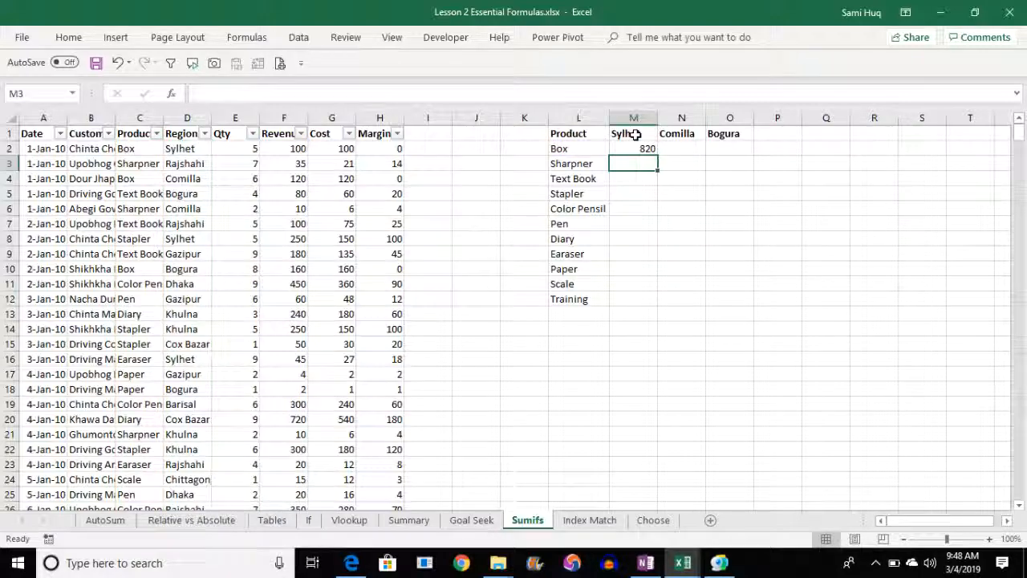
Fill the M2 formula down to M12 and copy the column across to the Comilla and Bogura columns.
{"action": "key", "text": "Right"}
{"action": "key", "text": "Left"}
{"action": "key", "text": "Up"}
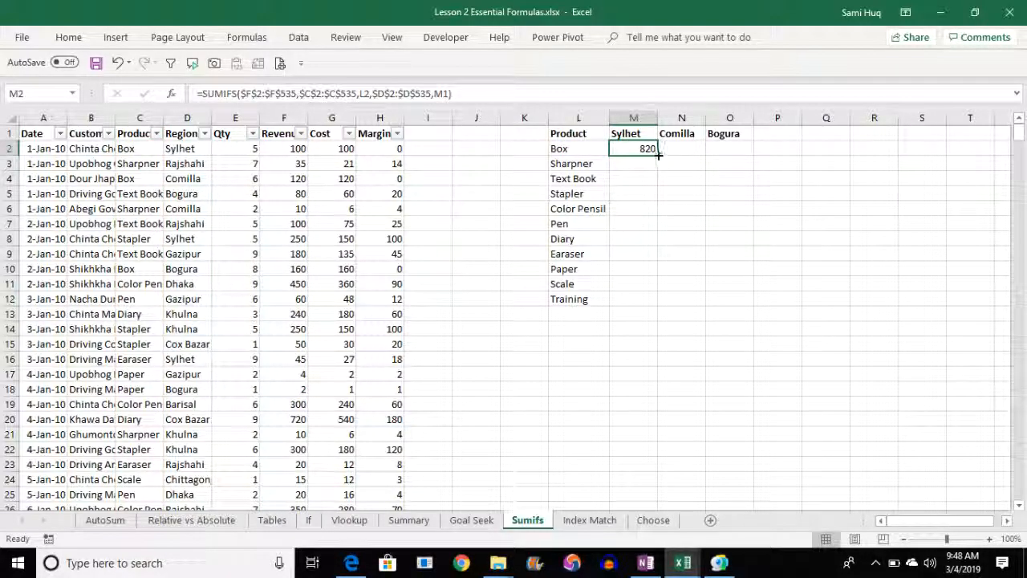
{"action": "left_click_drag", "start_coordinate": [656, 155], "coordinate": [792, 300]}
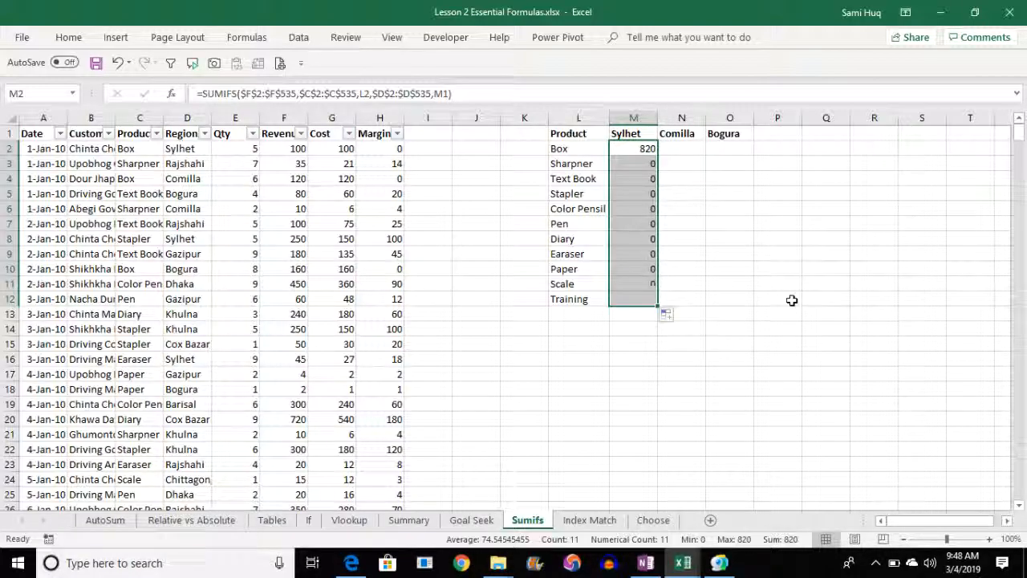
{"action": "key", "text": "ctrl+c"}
{"action": "key", "text": "shift+Right"}
{"action": "key", "text": "shift+Right"}
{"action": "key", "text": "ctrl+v"}
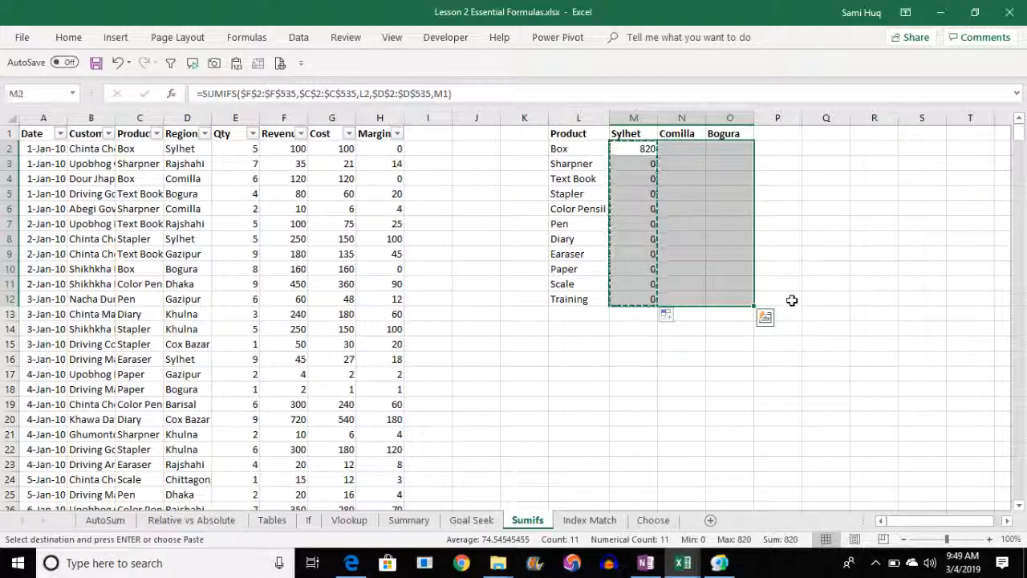
Inspect the copied SUMIFS formula in N3 to check which product and region cells its criteria refer to.
{"action": "key", "text": "Left"}
{"action": "key", "text": "Right"}
{"action": "key", "text": "Right"}
{"action": "key", "text": "Right"}
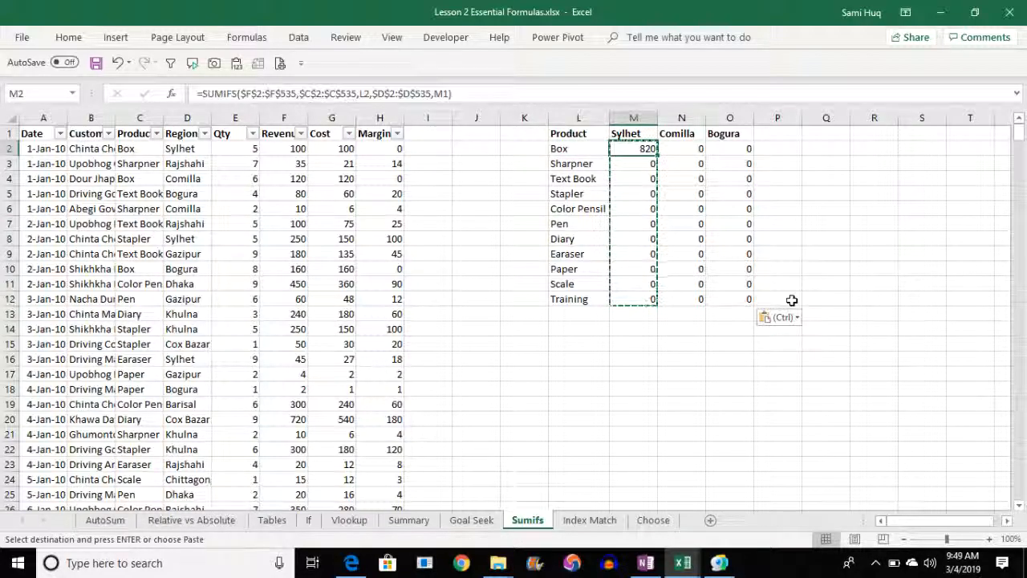
{"action": "key", "text": "Left"}
{"action": "key", "text": "Down"}
{"action": "key", "text": "Down"}
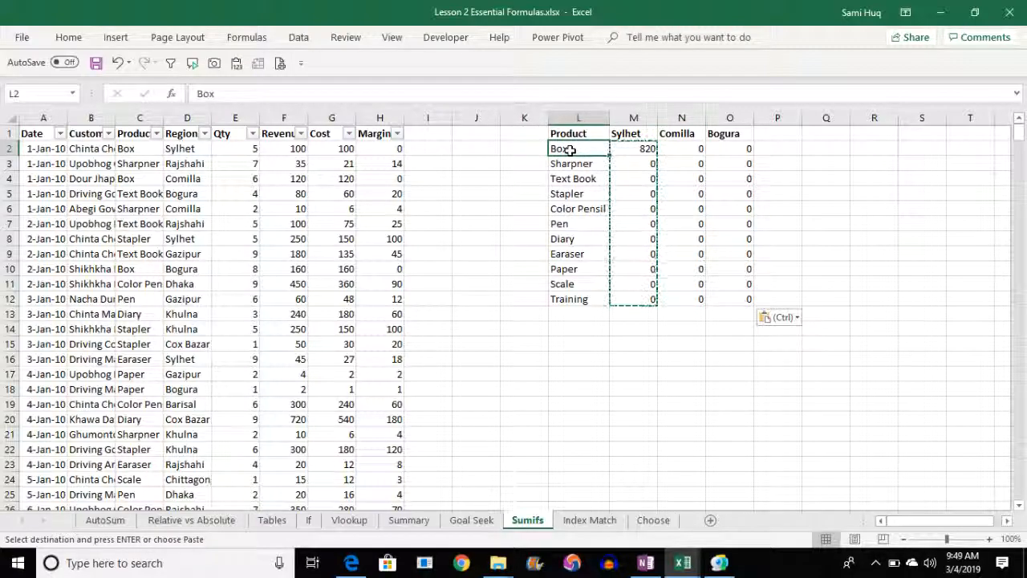
{"action": "left_click", "coordinate": [638, 132]}
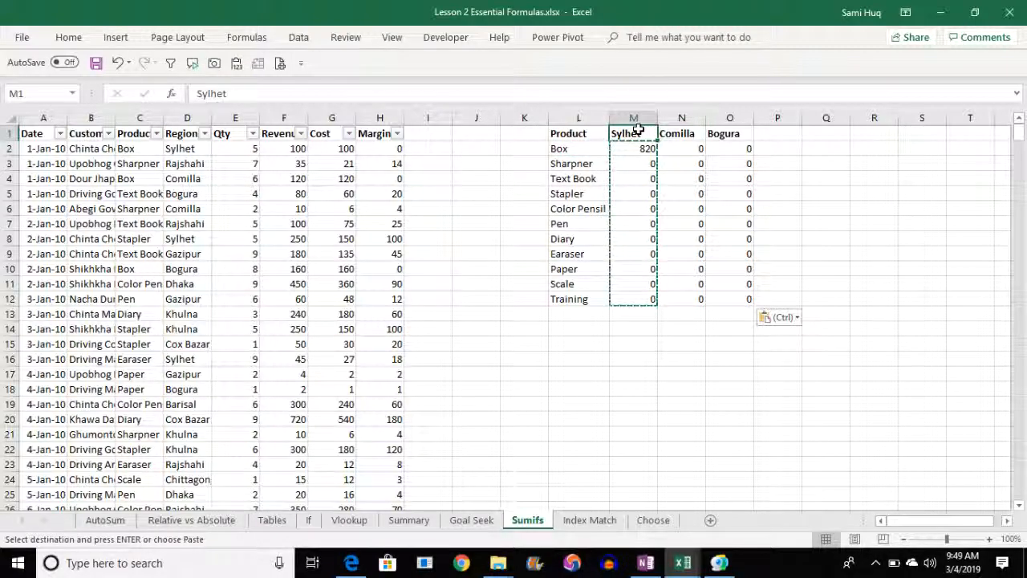
{"action": "left_click", "coordinate": [682, 164]}
{"action": "left_click", "coordinate": [541, 94]}
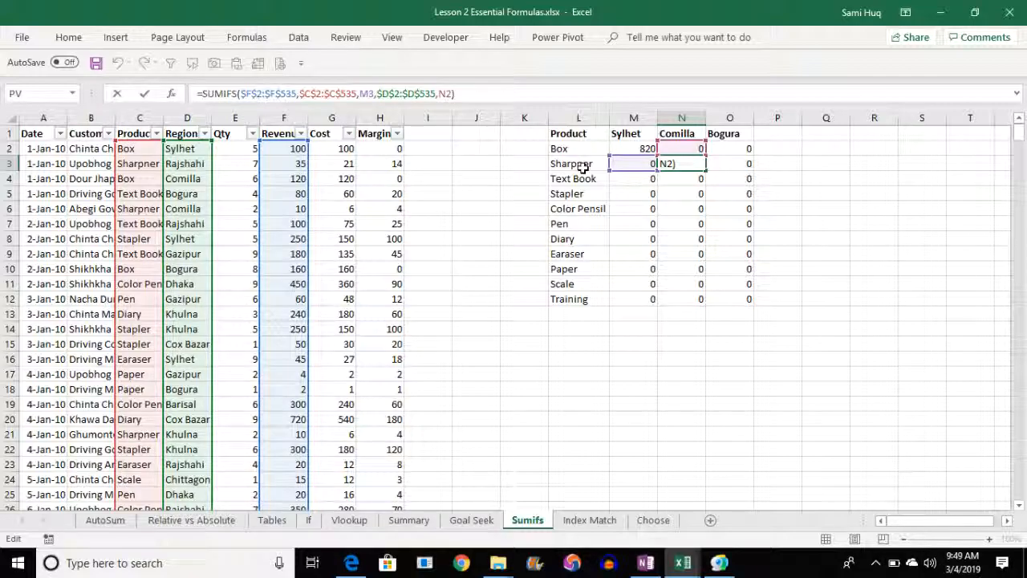
{"action": "key", "text": "Return"}
Change the criteria in the M2 formula to the mixed references $L2 and M$1.
{"action": "key", "text": "Up"}
{"action": "key", "text": "Up"}
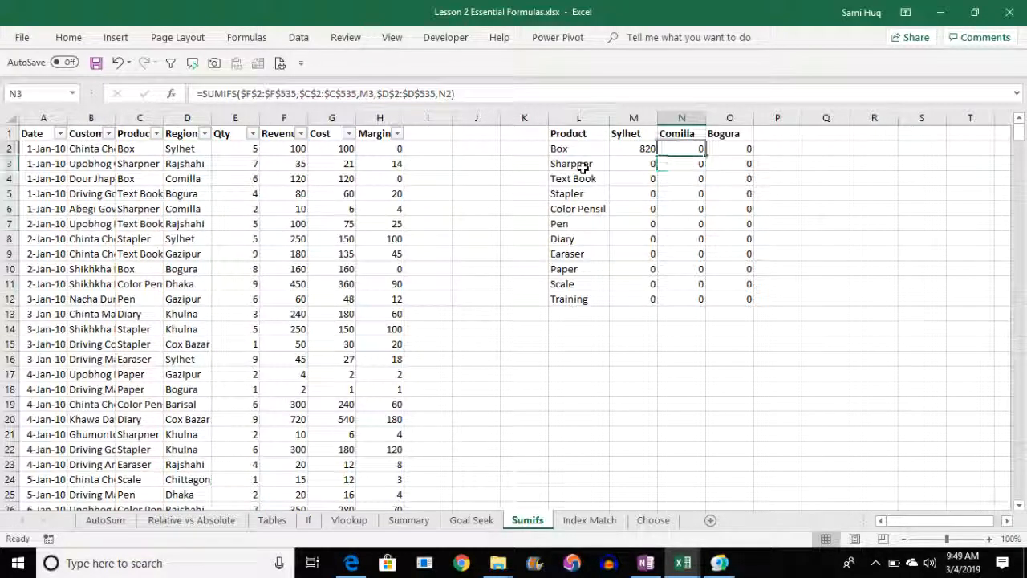
{"action": "key", "text": "Left"}
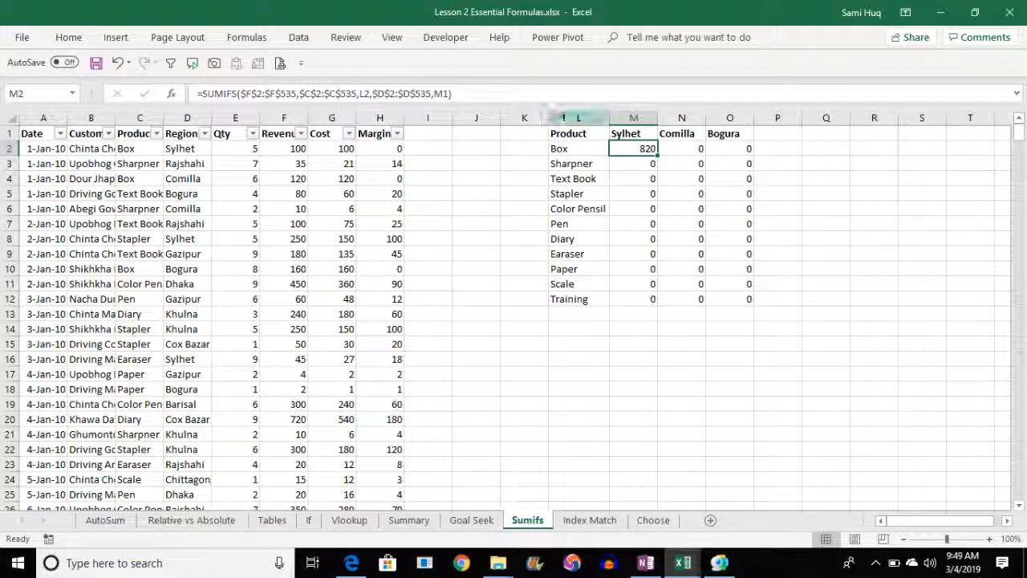
{"action": "left_click", "coordinate": [365, 93]}
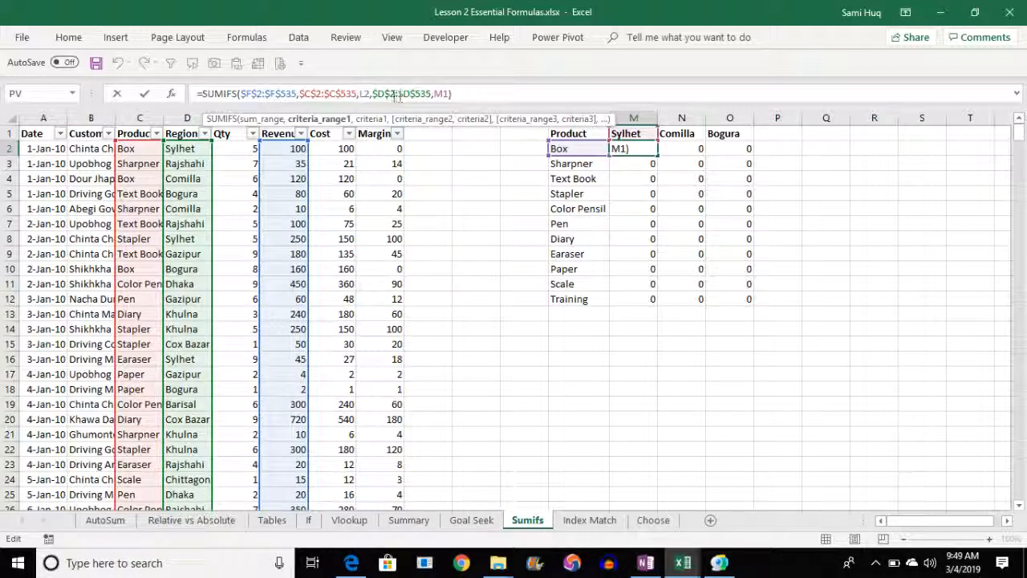
{"action": "left_click", "coordinate": [360, 93]}
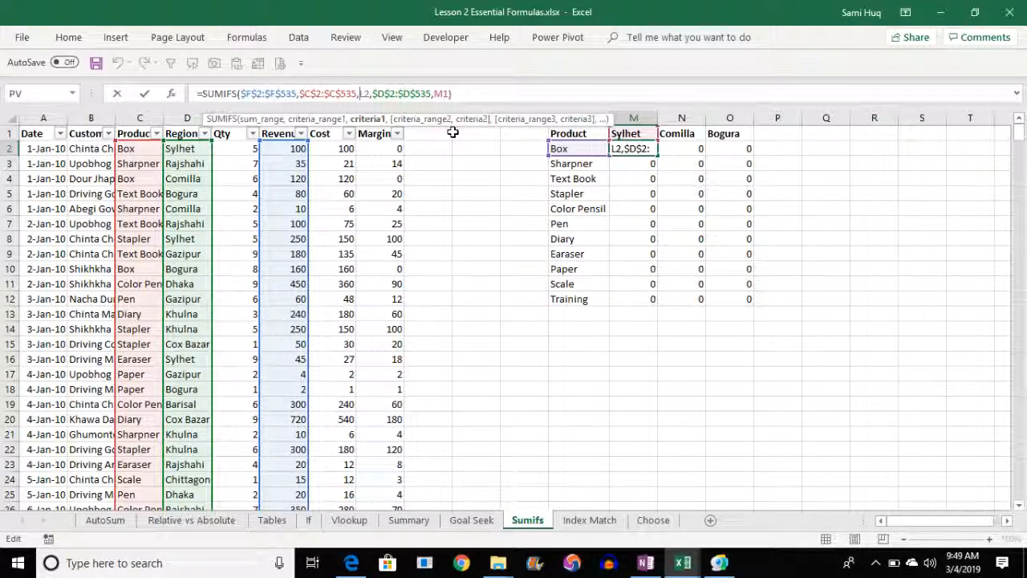
{"action": "type", "text": "$"}
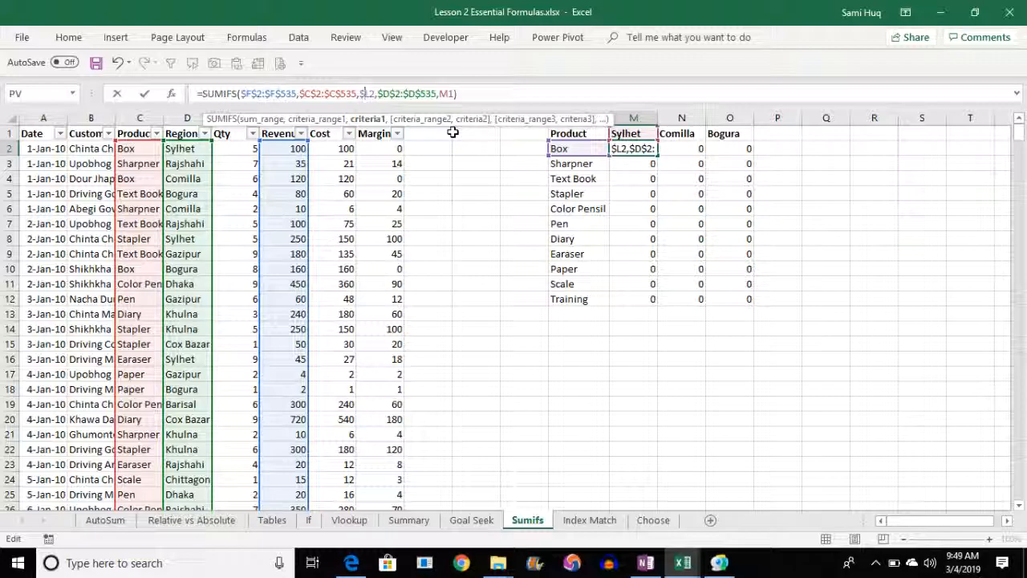
{"action": "left_click", "coordinate": [446, 94]}
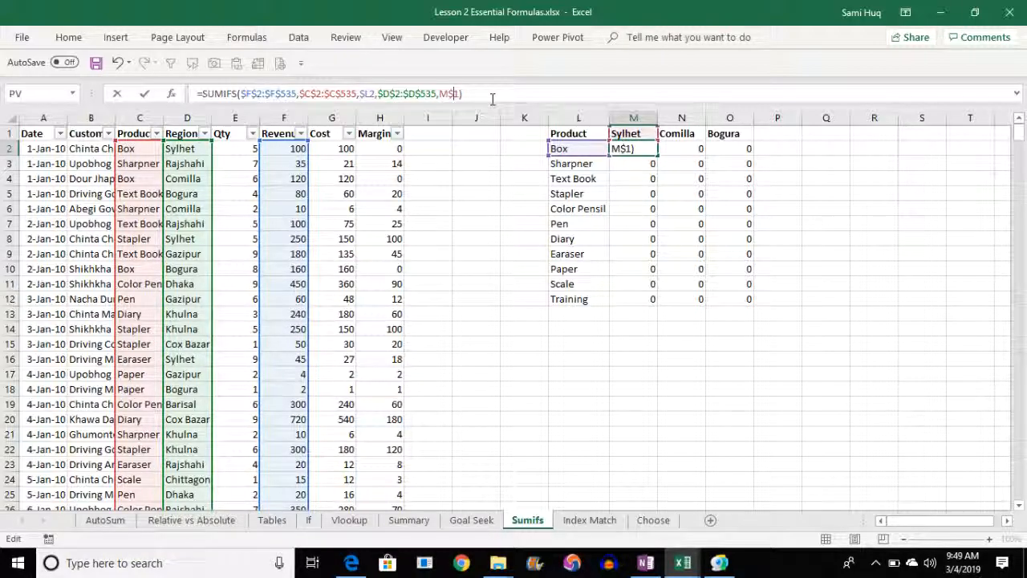
{"action": "key", "text": "Return"}
Confirm the M2 formula and copy it over the whole summary range M2:O12.
{"action": "key", "text": "Up"}
{"action": "key", "text": "ctrl+c"}
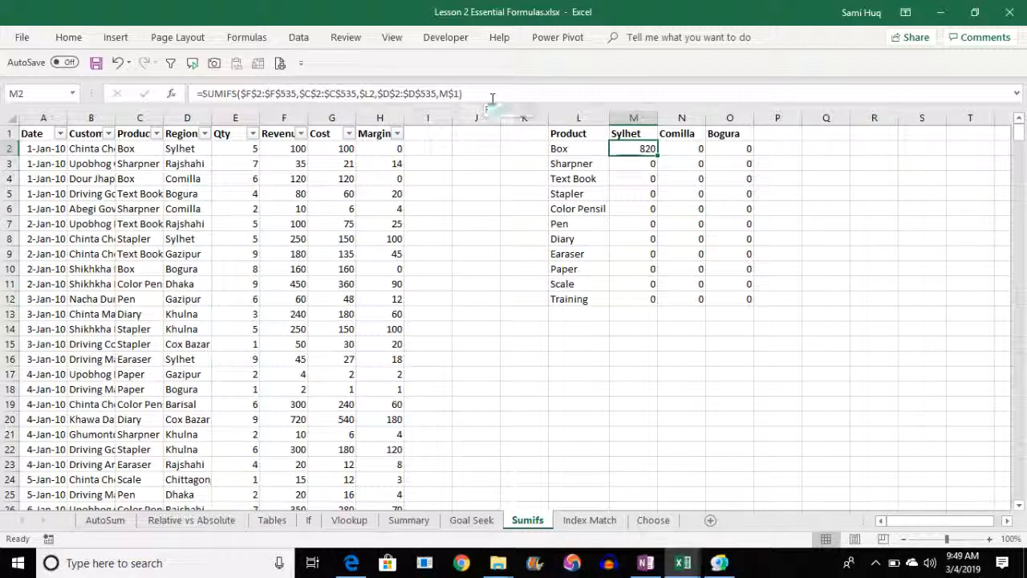
{"action": "key", "text": "ctrl+shift+Down"}
{"action": "key", "text": "ctrl+shift+Right"}
{"action": "key", "text": "ctrl+v"}
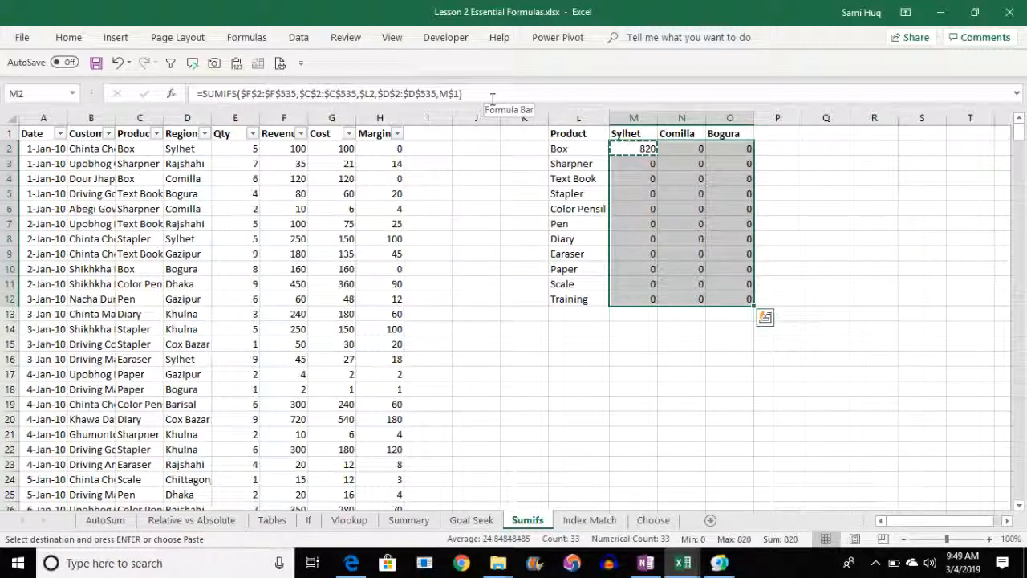
{"action": "key", "text": "Left"}
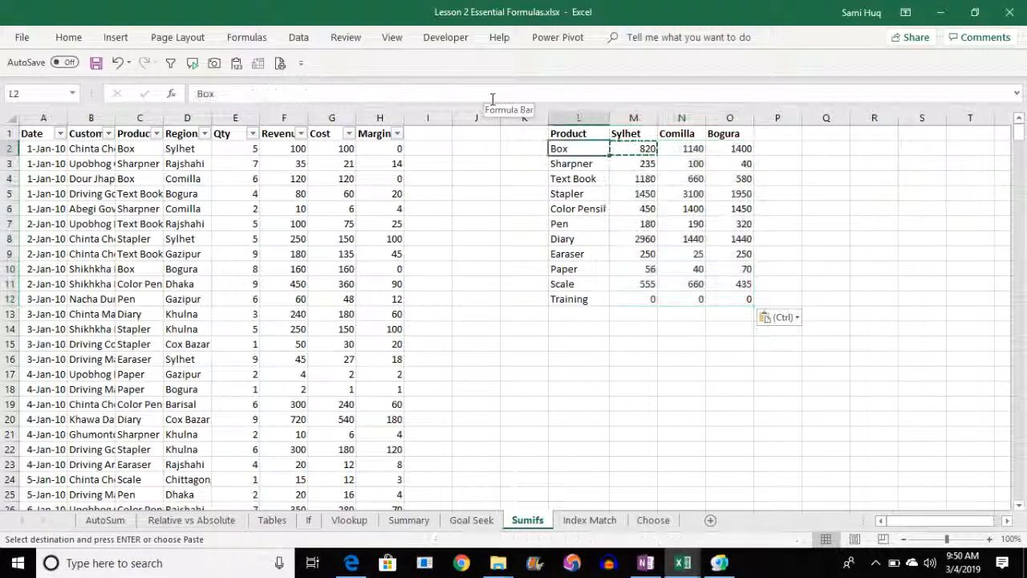
Move the entire product and region summary table, headers included, down two rows so it starts at L3.
{"action": "key", "text": "Up"}
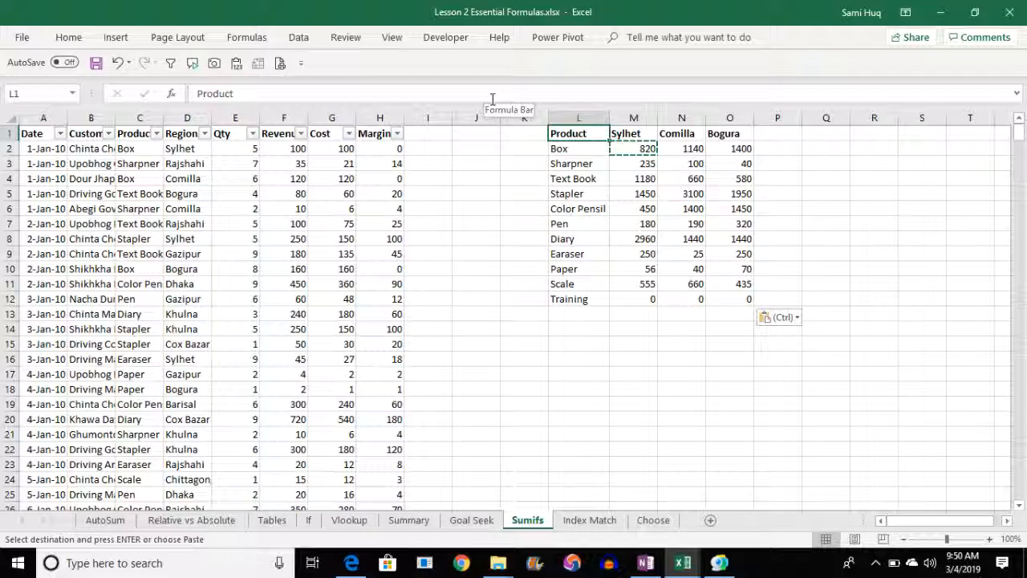
{"action": "key", "text": "ctrl+shift+Right"}
{"action": "key", "text": "ctrl+shift+Down"}
{"action": "key", "text": "ctrl+c"}
{"action": "key", "text": "Down"}
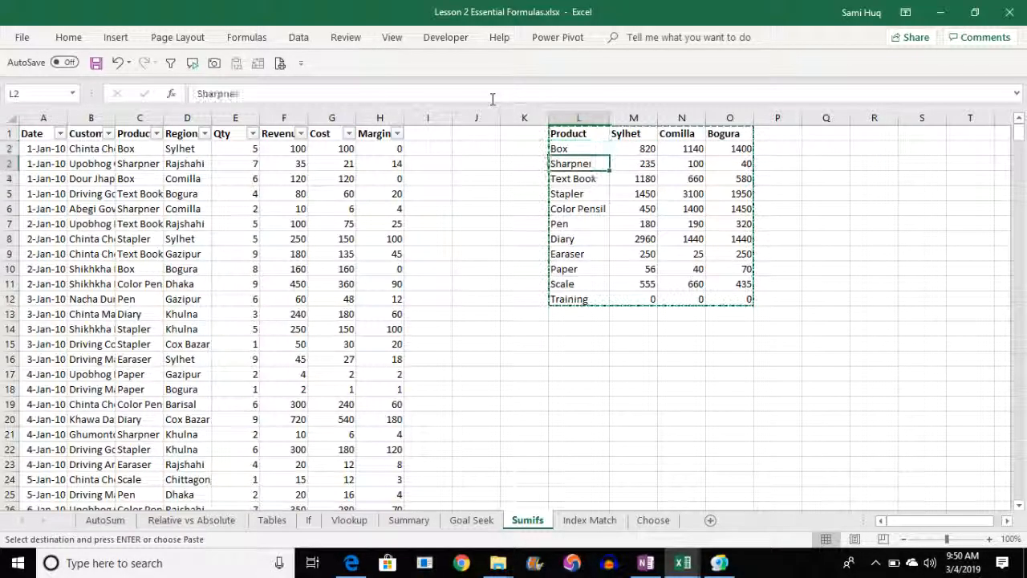
{"action": "key", "text": "ctrl+v"}
{"action": "key", "text": "Right"}
{"action": "key", "text": "Down"}
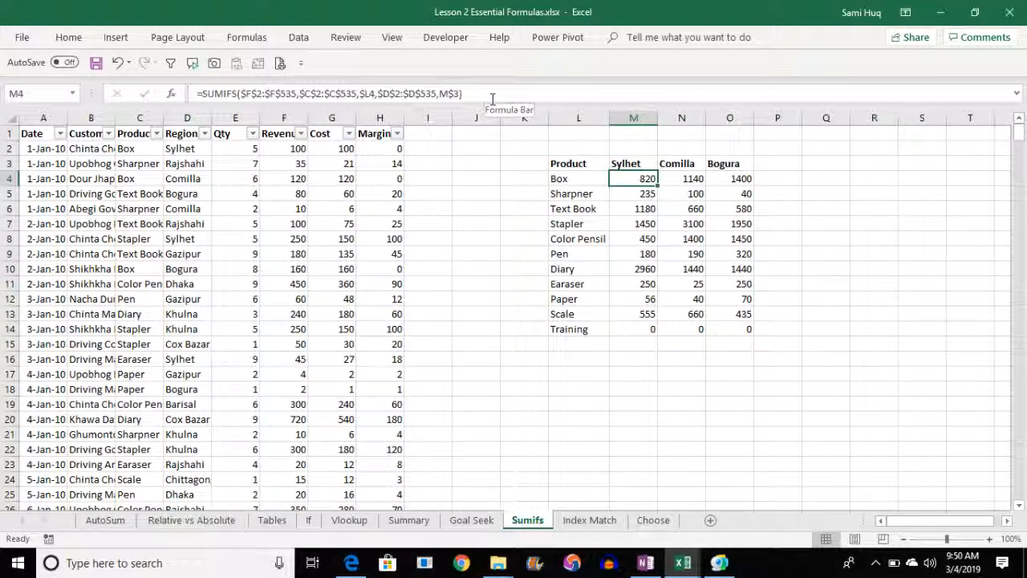
{"action": "key", "text": "ctrl+shift+Right"}
{"action": "key", "text": "ctrl+shift+Down"}
{"action": "key", "text": "Left"}
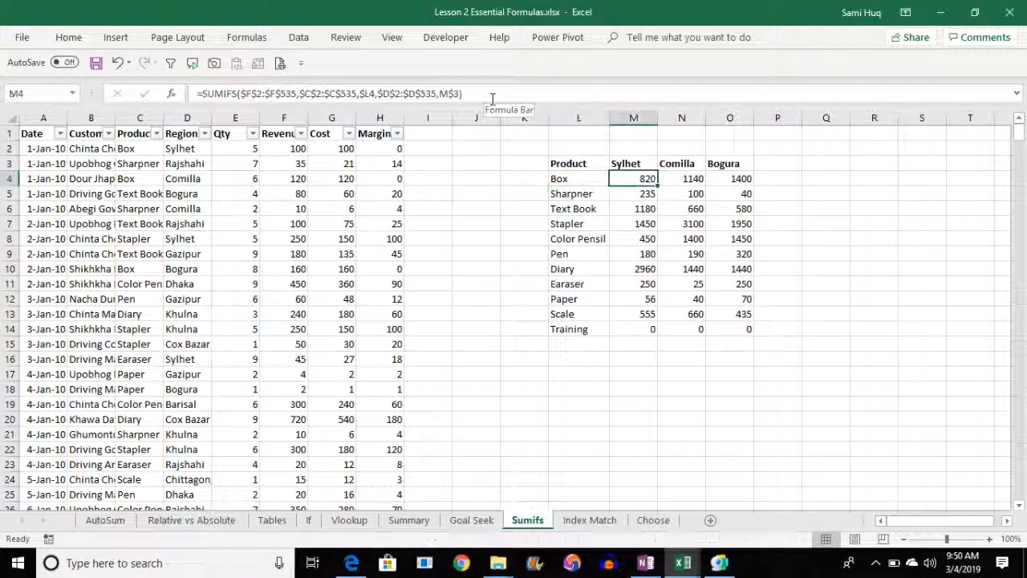
Copy the first customer entry from B2 into M1 above the summary table.
{"action": "key", "text": "Left"}
{"action": "key", "text": "Left"}
{"action": "key", "text": "Left"}
{"action": "key", "text": "Left"}
{"action": "key", "text": "Left"}
{"action": "key", "text": "Left"}
{"action": "key", "text": "Left"}
{"action": "key", "text": "Left"}
{"action": "key", "text": "Left"}
{"action": "key", "text": "Left"}
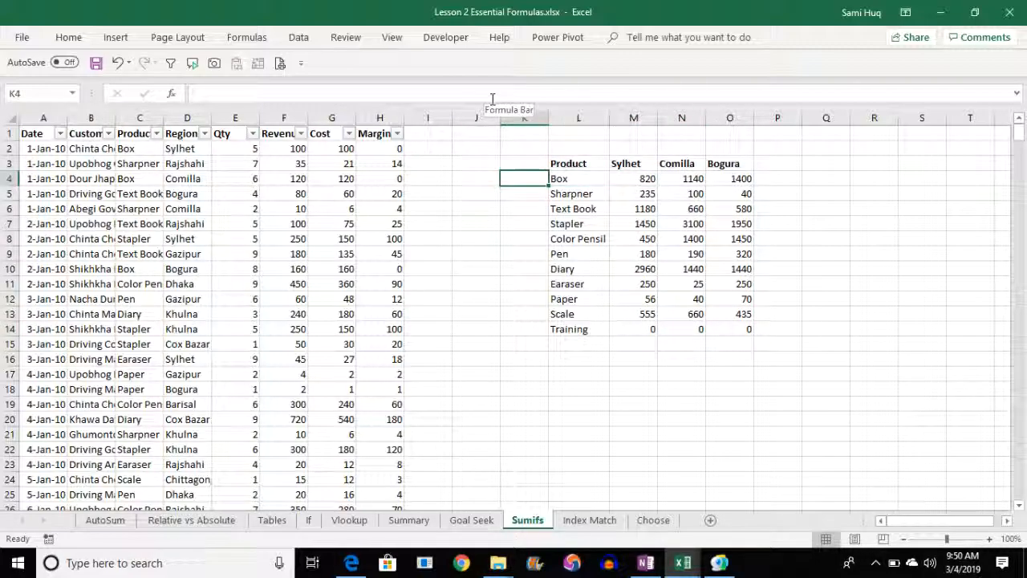
{"action": "key", "text": "Right"}
{"action": "key", "text": "Up"}
{"action": "key", "text": "Left"}
{"action": "key", "text": "Up"}
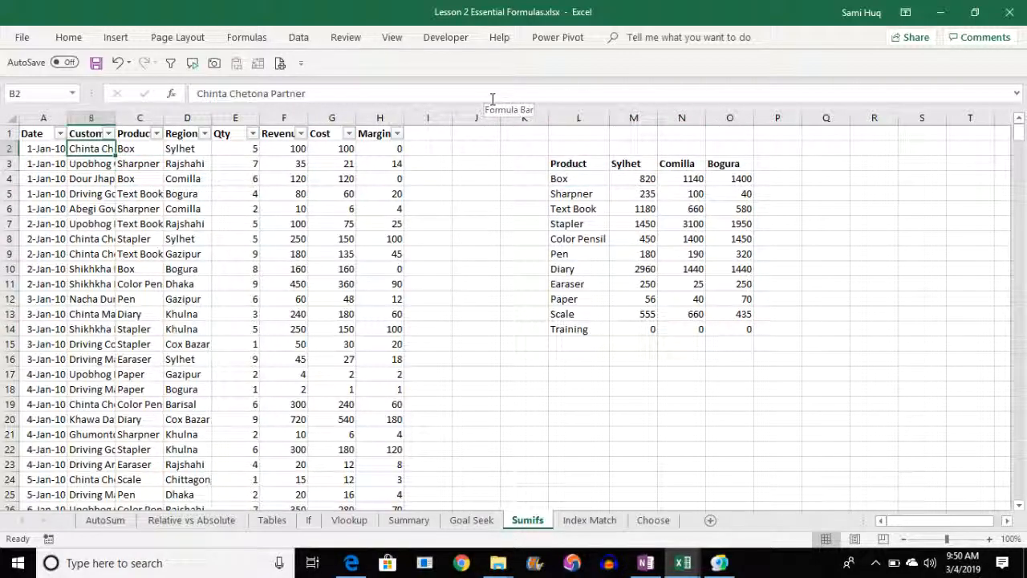
{"action": "key", "text": "ctrl+c"}
{"action": "key", "text": "Right"}
{"action": "key", "text": "Right"}
{"action": "key", "text": "Right"}
{"action": "key", "text": "Right"}
{"action": "key", "text": "Right"}
{"action": "key", "text": "Right"}
{"action": "key", "text": "Right"}
{"action": "key", "text": "Right"}
{"action": "key", "text": "Right"}
{"action": "key", "text": "Right"}
{"action": "key", "text": "Right"}
{"action": "key", "text": "Left"}
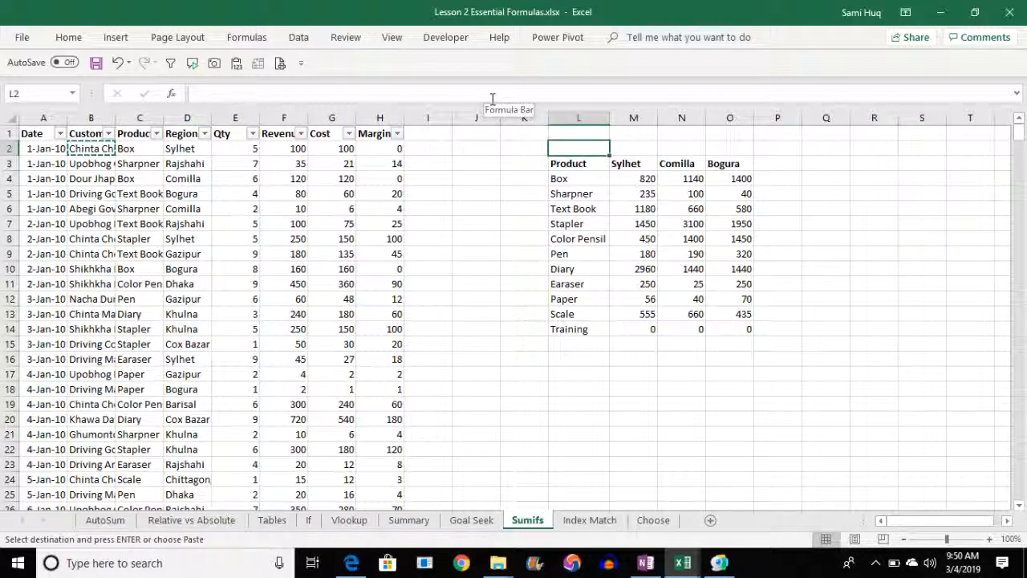
{"action": "key", "text": "Up"}
{"action": "key", "text": "Right"}
{"action": "key", "text": "ctrl+v"}
Label cell L1 "Customer" and make it bold.
{"action": "key", "text": "Left"}
{"action": "type", "text": "Customer"}
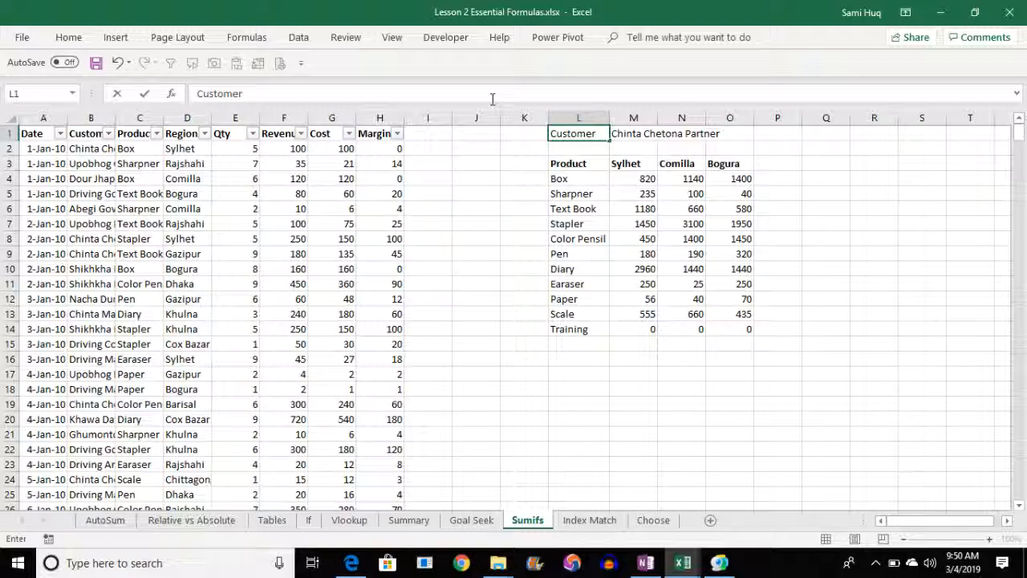
{"action": "key", "text": "Return"}
{"action": "key", "text": "Up"}
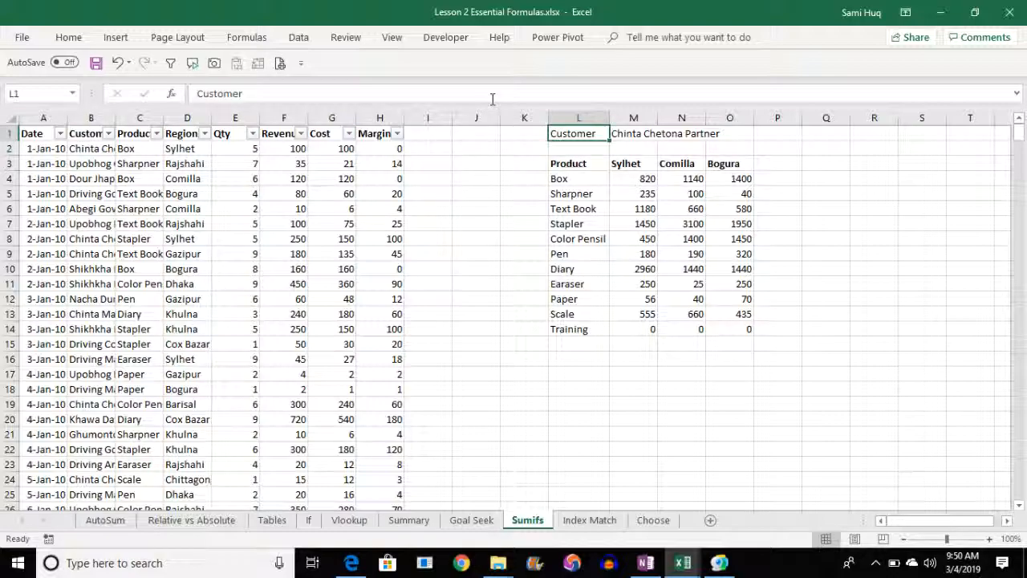
{"action": "key", "text": "ctrl+b"}
{"action": "key", "text": "Down"}
{"action": "key", "text": "Up"}
Add the Customer cells $B$2:$B$535 as an absolute third criteria range in the M4 SUMIFS formula.
{"action": "key", "text": "Right"}
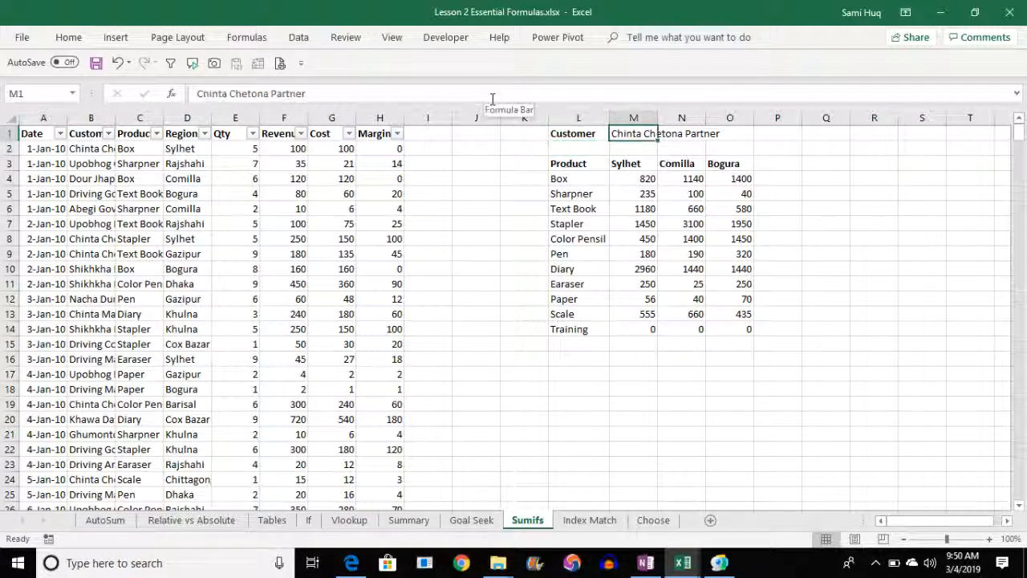
{"action": "key", "text": "Down"}
{"action": "key", "text": "Down"}
{"action": "key", "text": "Down"}
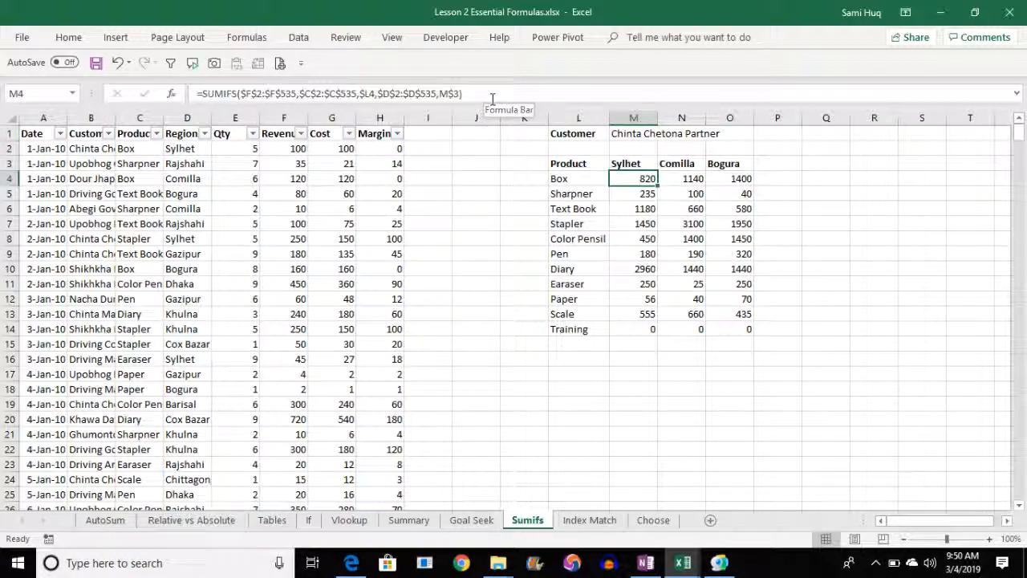
{"action": "left_click", "coordinate": [469, 94]}
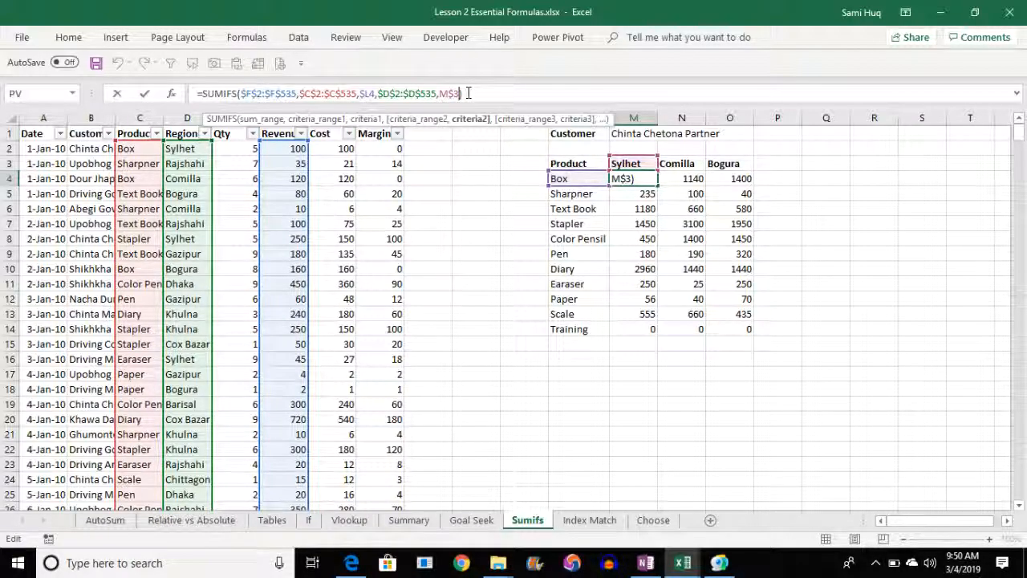
{"action": "key", "text": "Left"}
{"action": "type", "text": ","}
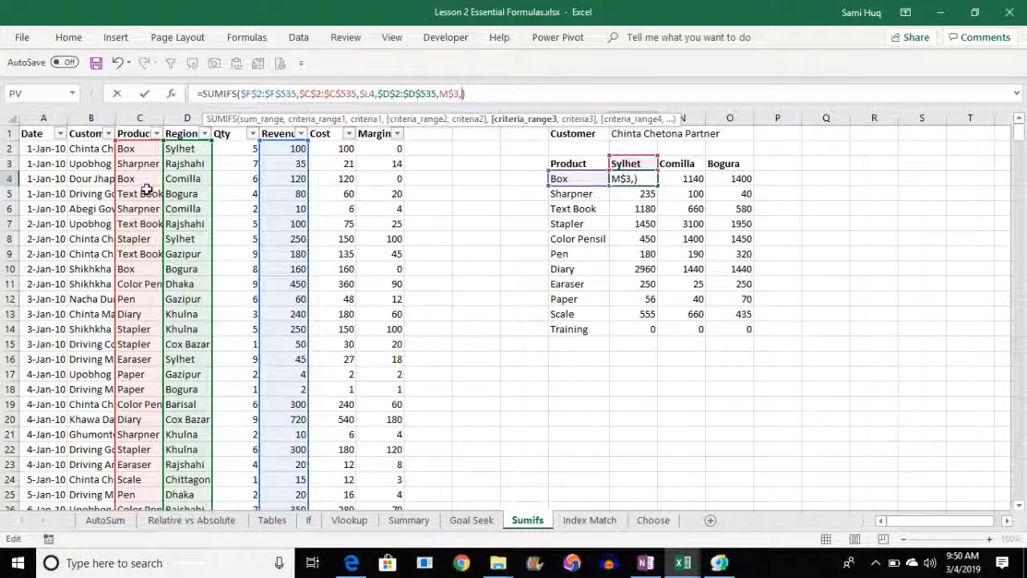
{"action": "left_click", "coordinate": [97, 148]}
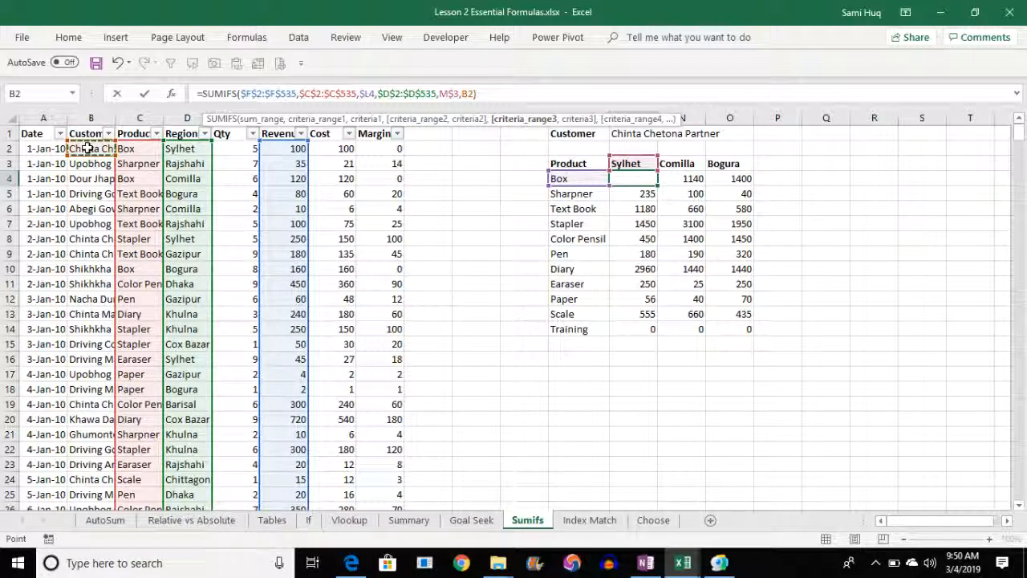
{"action": "key", "text": "ctrl+shift+Down"}
{"action": "key", "text": "F4"}
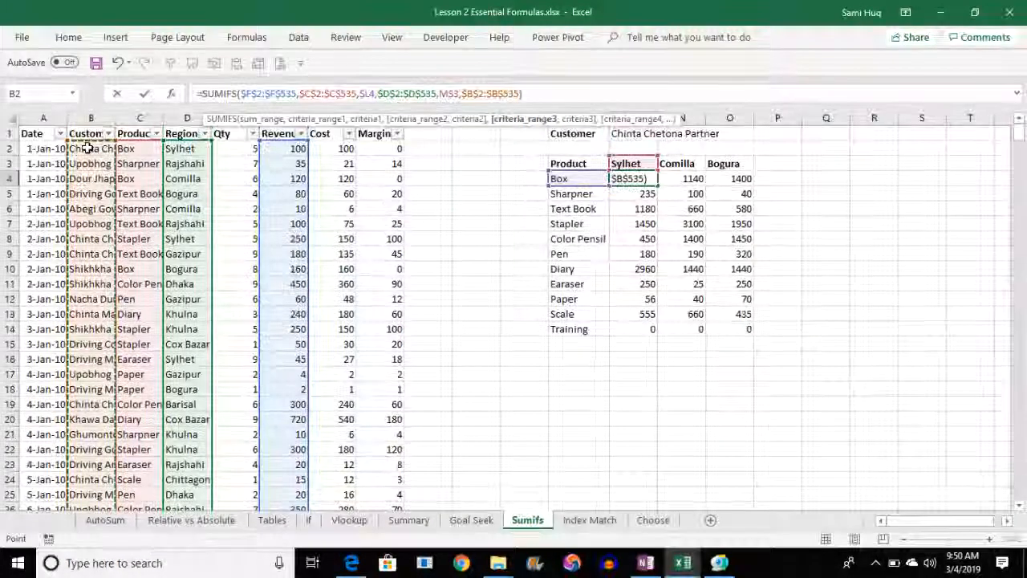
Use the absolute reference $M$1 as the third criterion and complete the M4 formula.
{"action": "type", "text": ","}
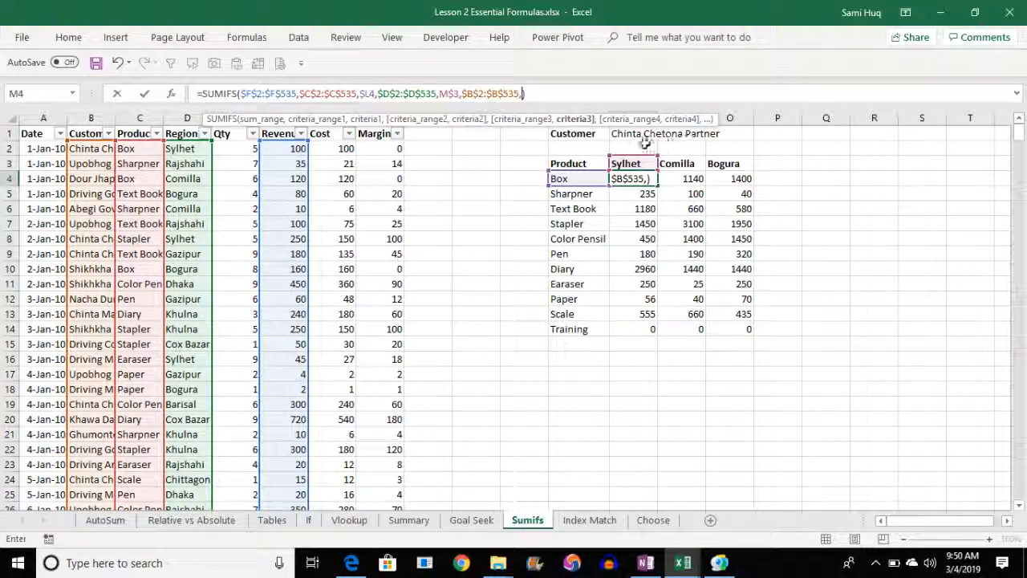
{"action": "left_click", "coordinate": [626, 136]}
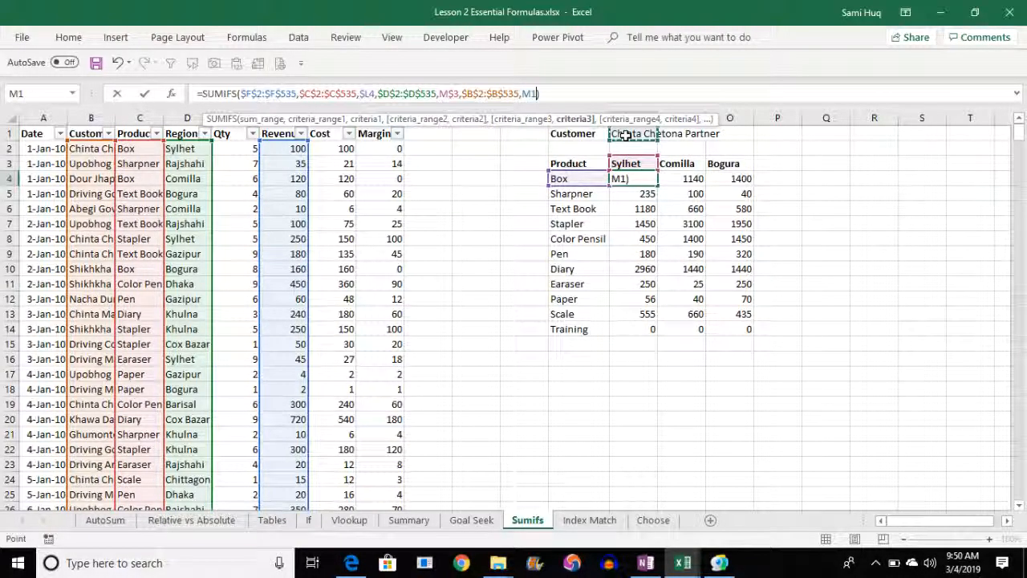
{"action": "key", "text": "F4"}
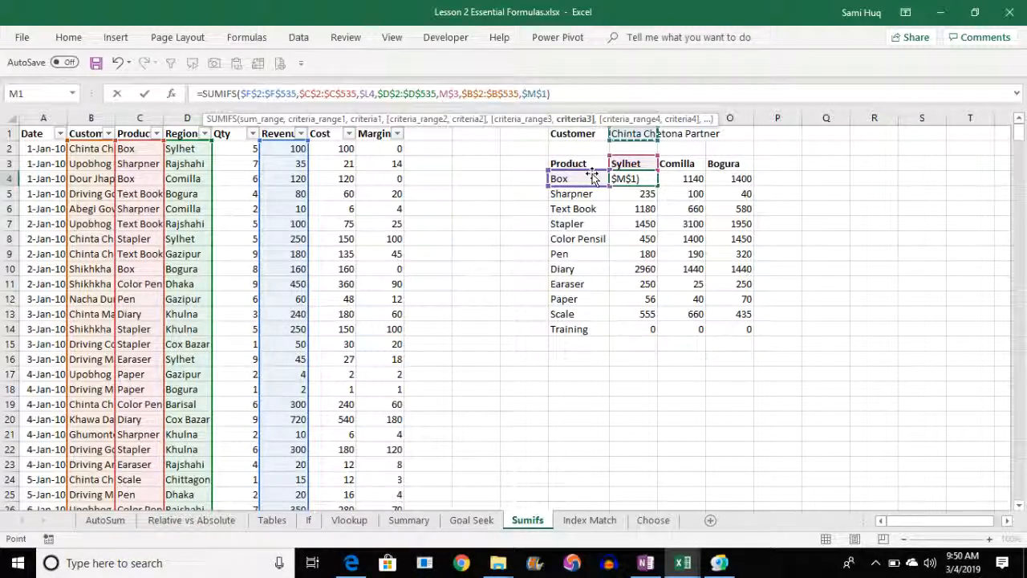
{"action": "key", "text": "ctrl+Return"}
Copy the three-criteria formula from M4 over the summary range M4:O14.
{"action": "key", "text": "ctrl+c"}
{"action": "key", "text": "ctrl+shift+Down"}
{"action": "key", "text": "ctrl+Right"}
{"action": "key", "text": "Left"}
{"action": "key", "text": "Left"}
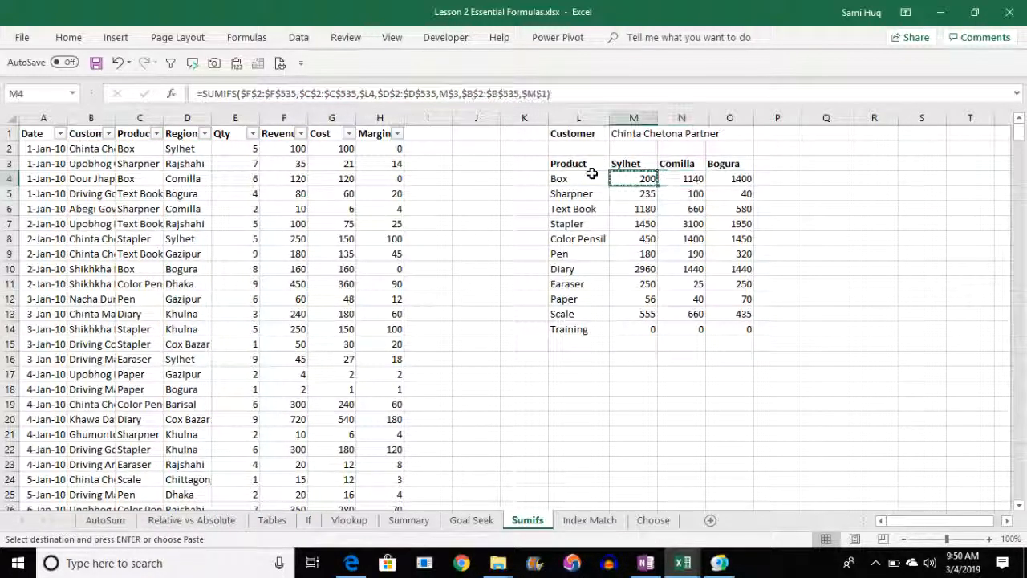
{"action": "key", "text": "ctrl+shift+Down"}
{"action": "key", "text": "ctrl+shift+Right"}
{"action": "key", "text": "ctrl+v"}
{"action": "key", "text": "Right"}
{"action": "key", "text": "Left"}
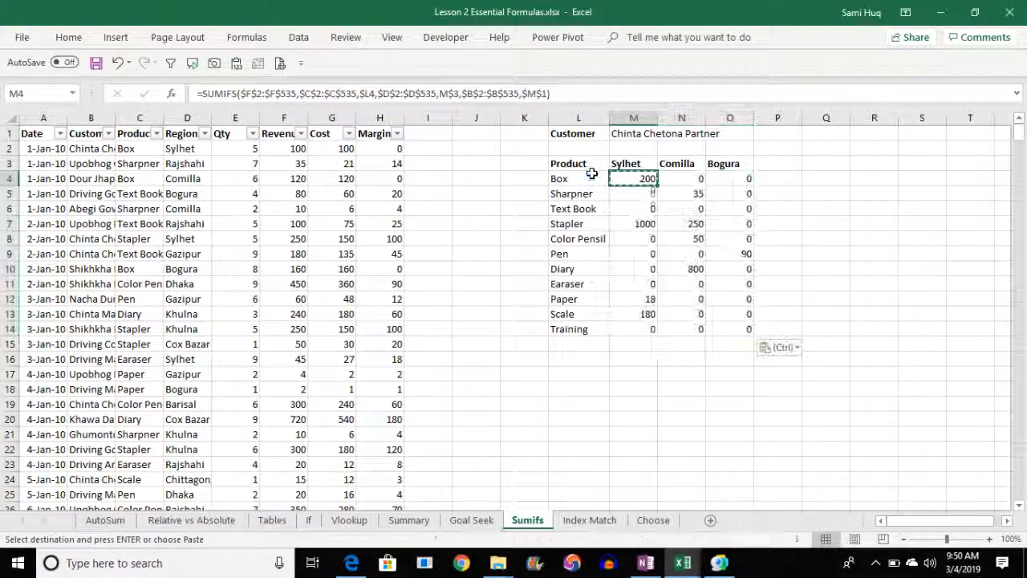